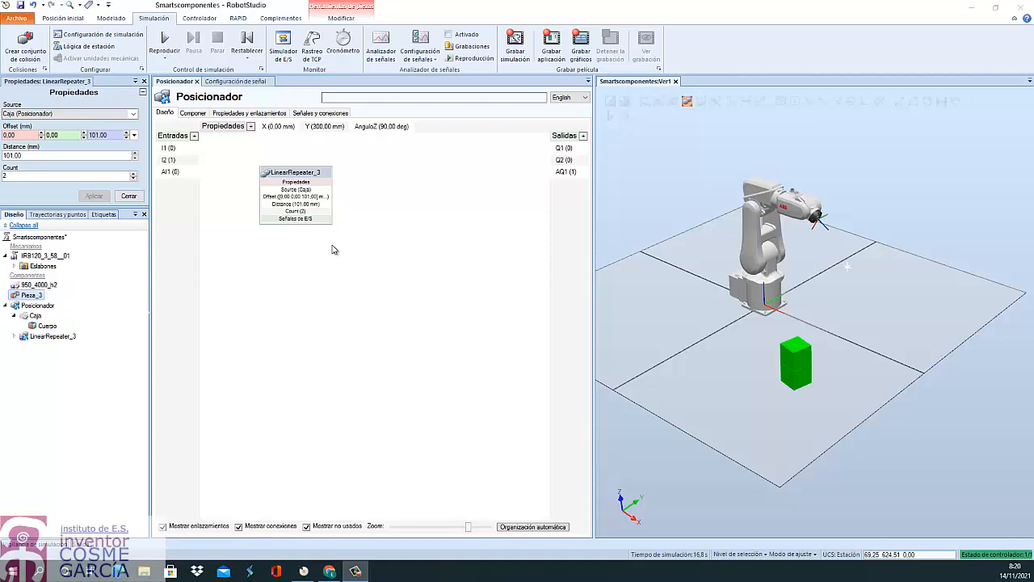
{"action": "left_click", "coordinate": [194, 114]}
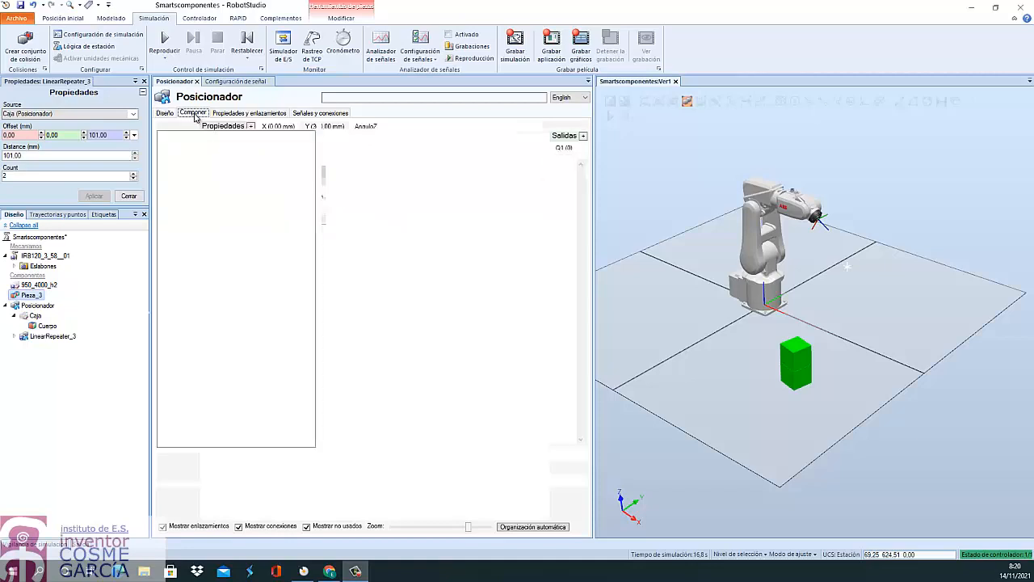
{"action": "left_click", "coordinate": [303, 127]}
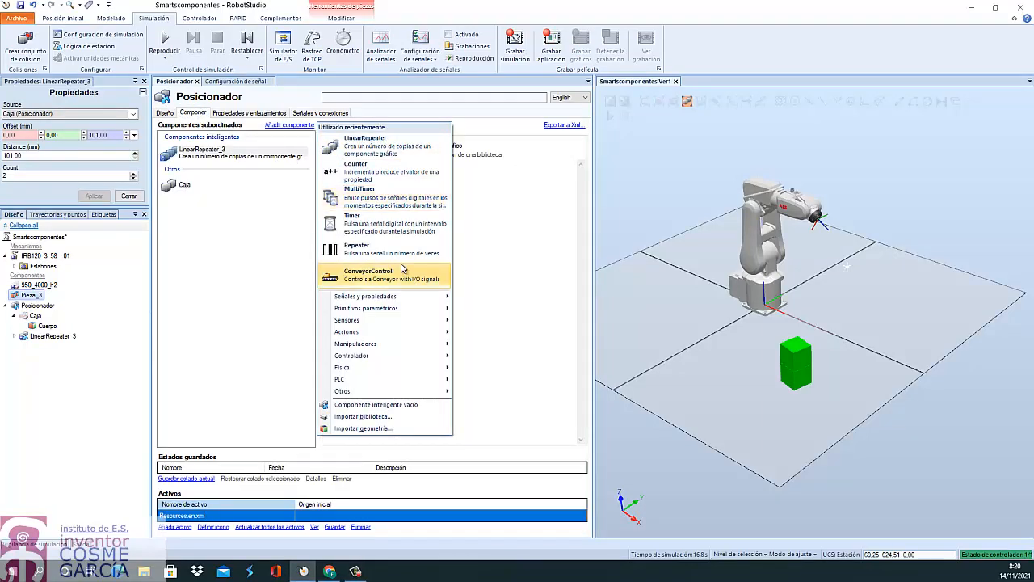
{"action": "mouse_move", "coordinate": [390, 311]}
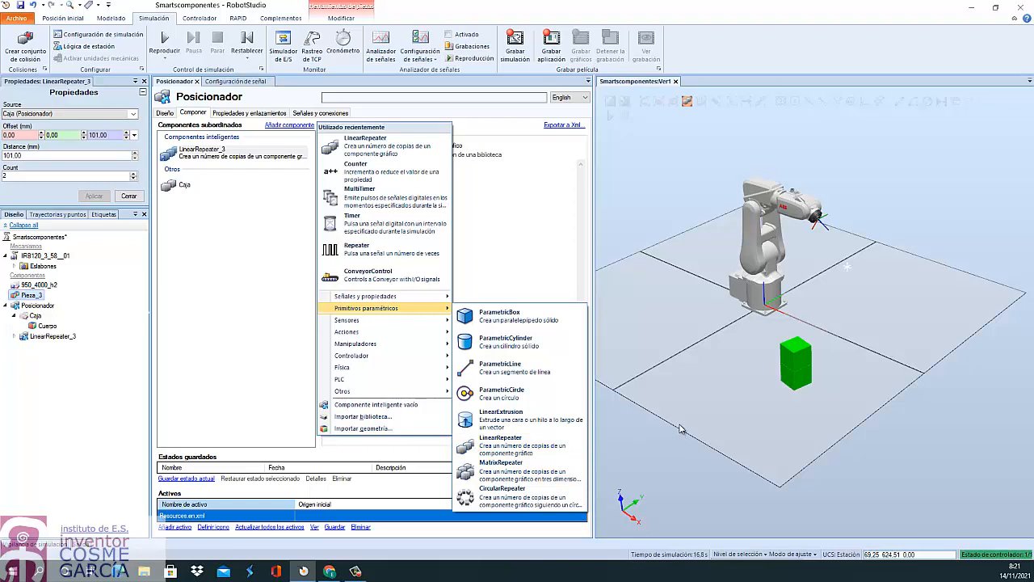
{"action": "left_click", "coordinate": [699, 380]}
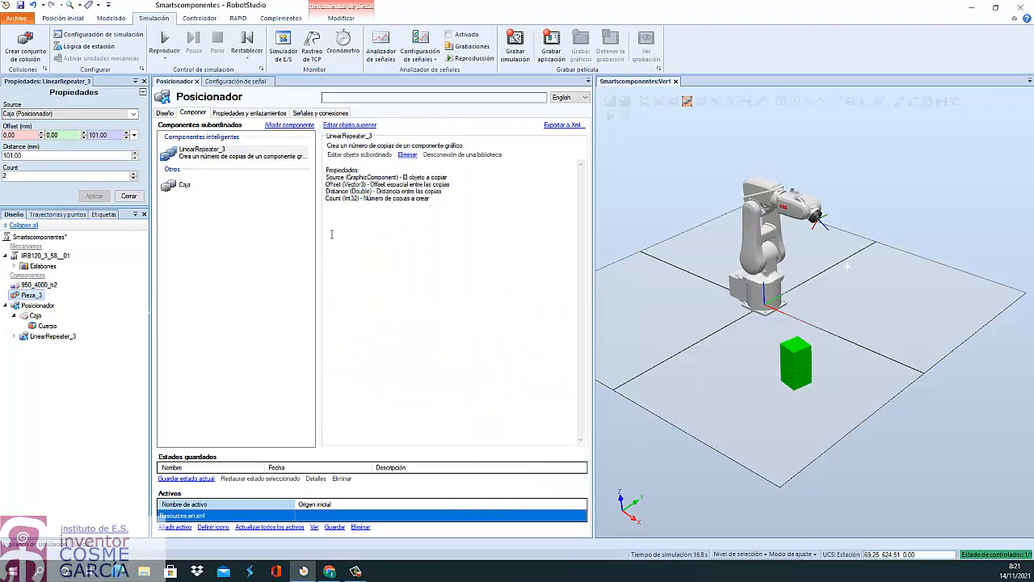
{"action": "left_click", "coordinate": [164, 113]}
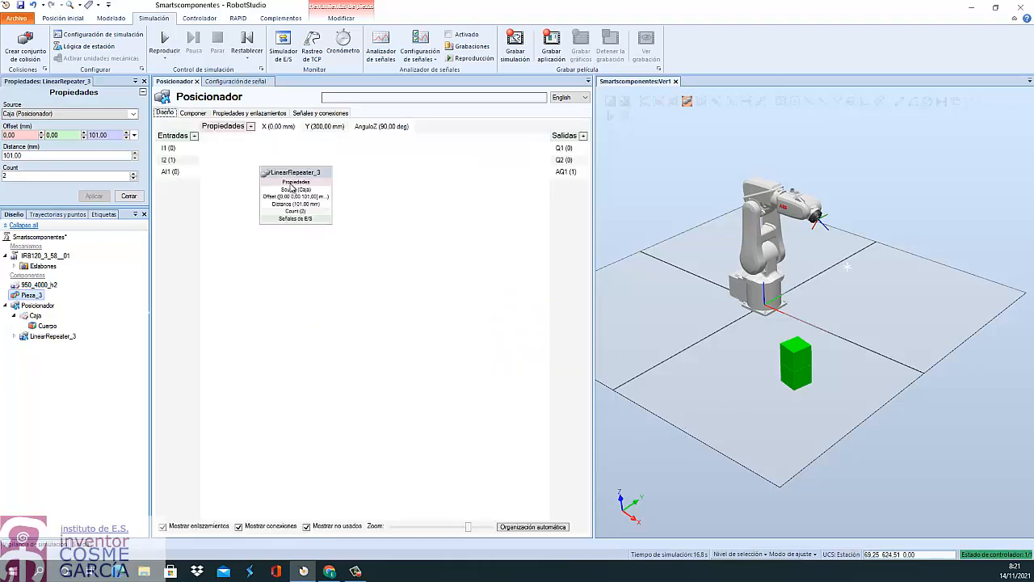
Move the LinearRepeater_3 block slightly to the right in the Posicionador design diagram.
{"action": "left_click_drag", "start_coordinate": [300, 171], "coordinate": [349, 185]}
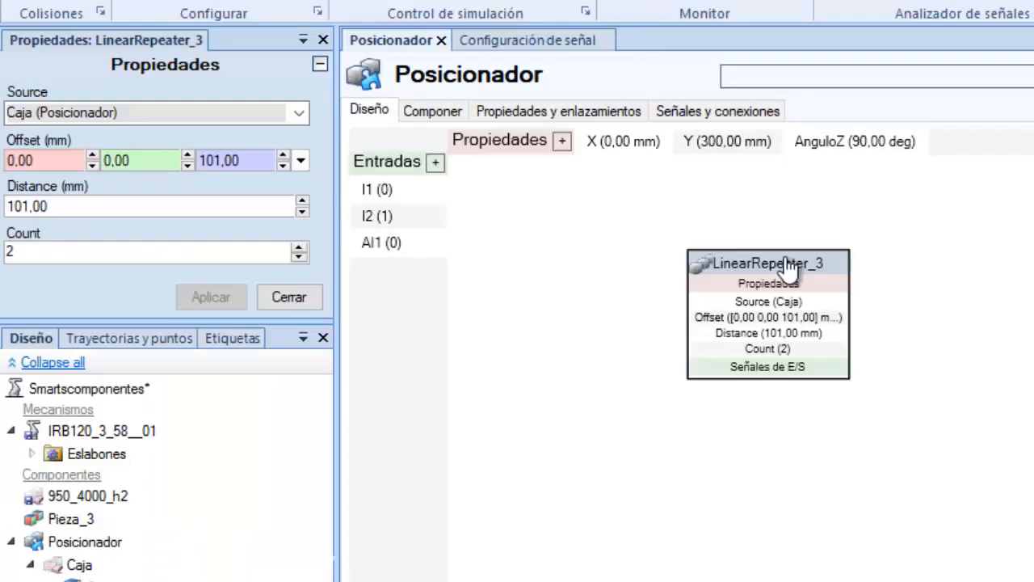
{"action": "left_click", "coordinate": [764, 267]}
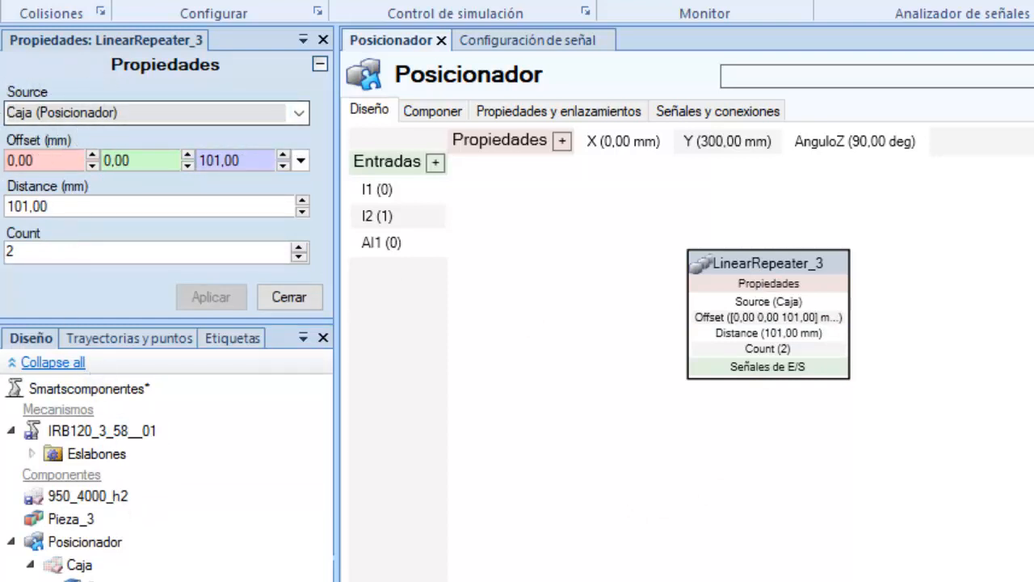
Set the physics behaviour of the Caja part to Dinámica.
{"action": "left_click", "coordinate": [75, 567]}
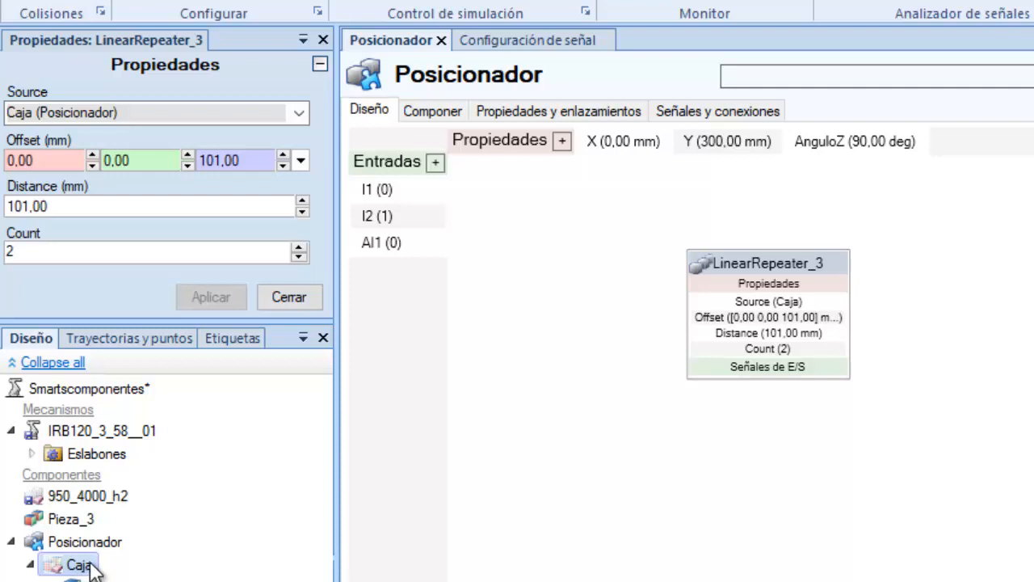
{"action": "right_click", "coordinate": [81, 566]}
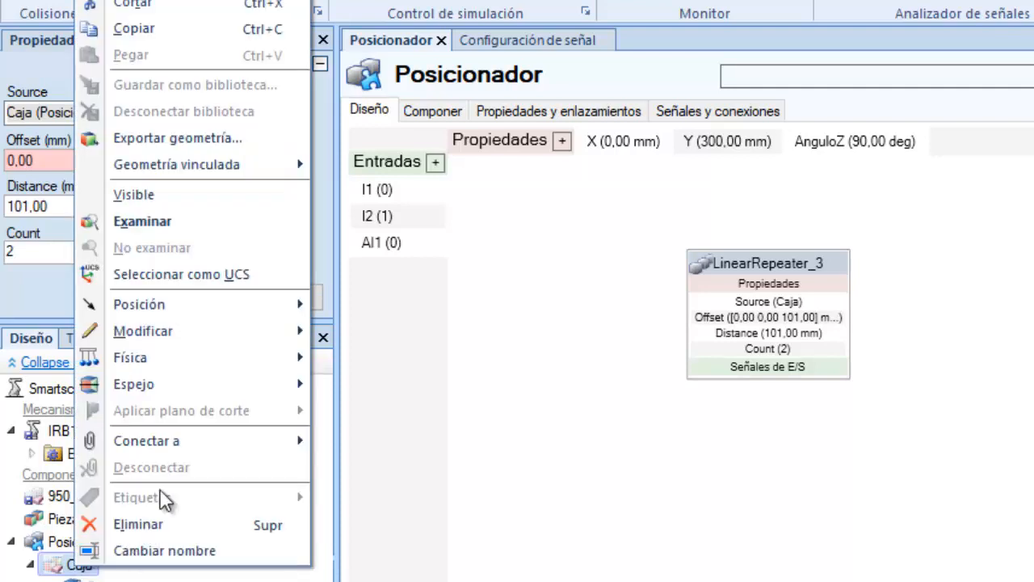
{"action": "mouse_move", "coordinate": [142, 358]}
{"action": "mouse_move", "coordinate": [412, 370]}
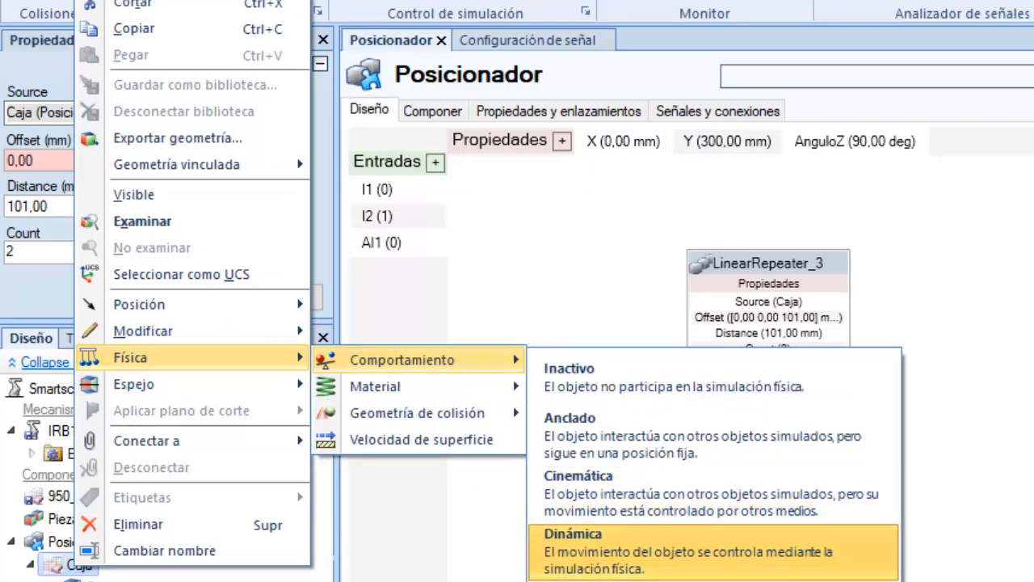
{"action": "left_click", "coordinate": [711, 551]}
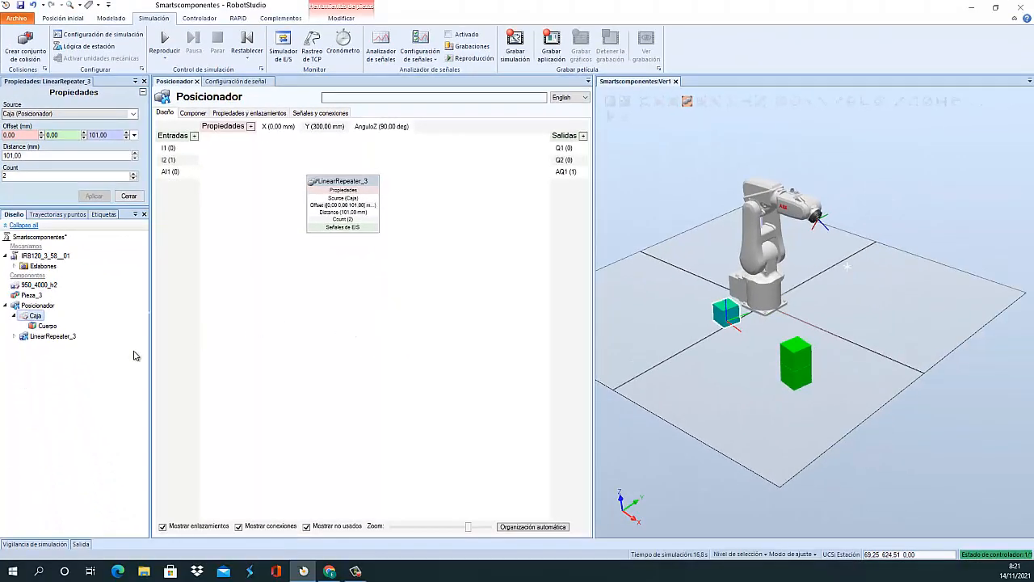
Move LinearRepeater_3 beyond the robot to about X 547.70, Y 534.42, Z 0 mm relative to Mundo.
{"action": "left_click", "coordinate": [353, 181]}
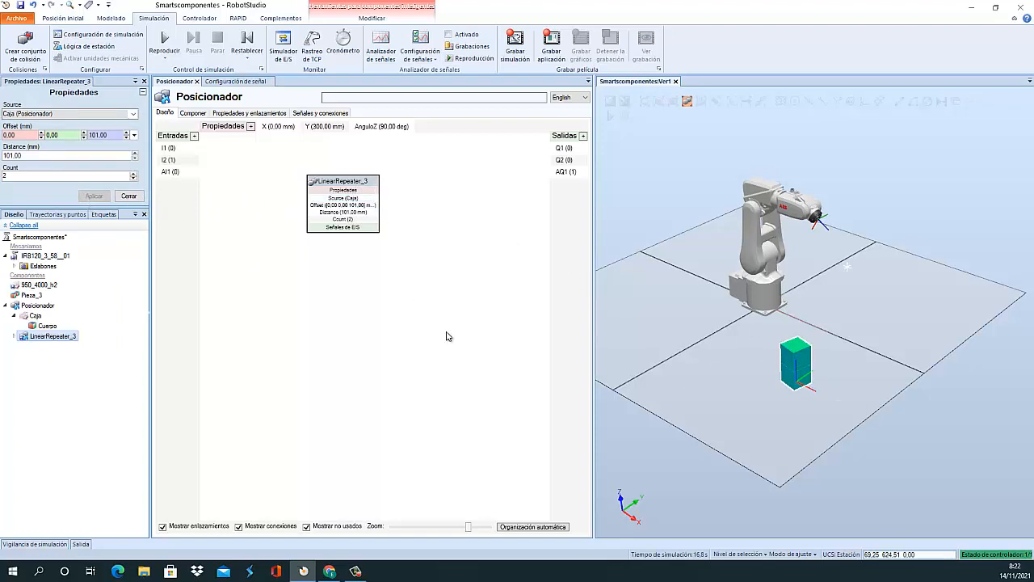
{"action": "left_click", "coordinate": [449, 336]}
{"action": "left_click", "coordinate": [128, 195]}
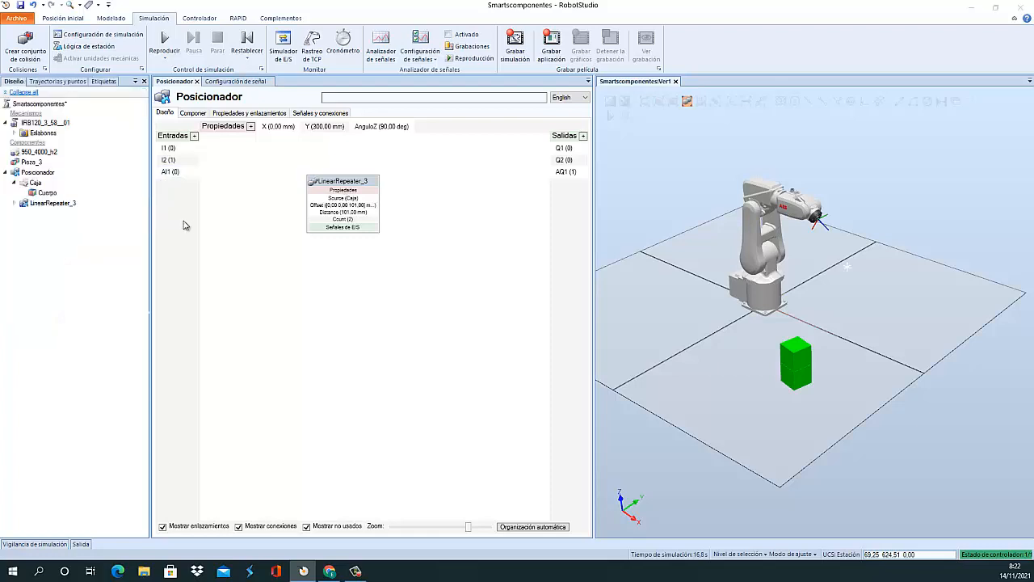
{"action": "right_click", "coordinate": [50, 204]}
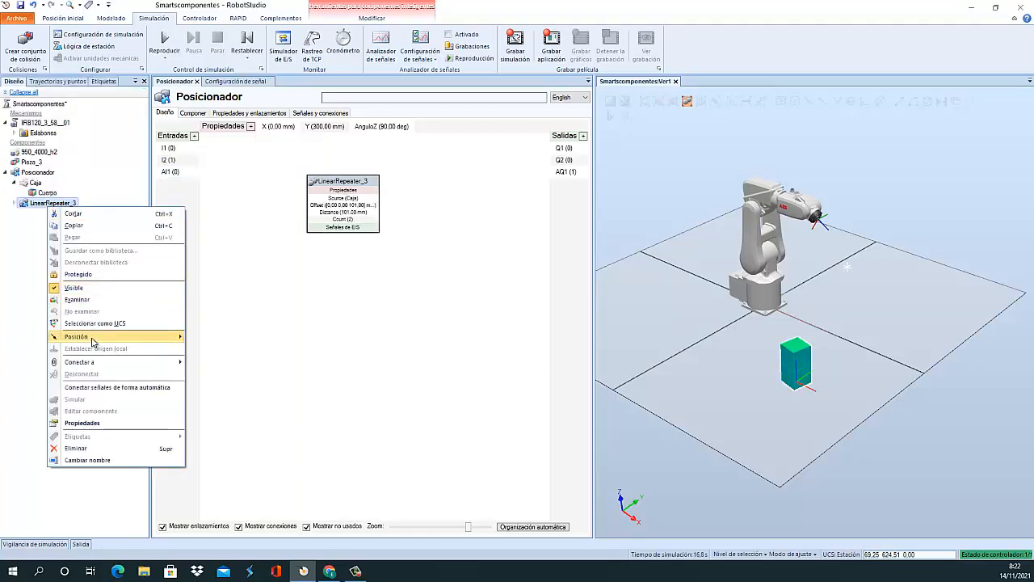
{"action": "mouse_move", "coordinate": [94, 337]}
{"action": "left_click", "coordinate": [242, 341]}
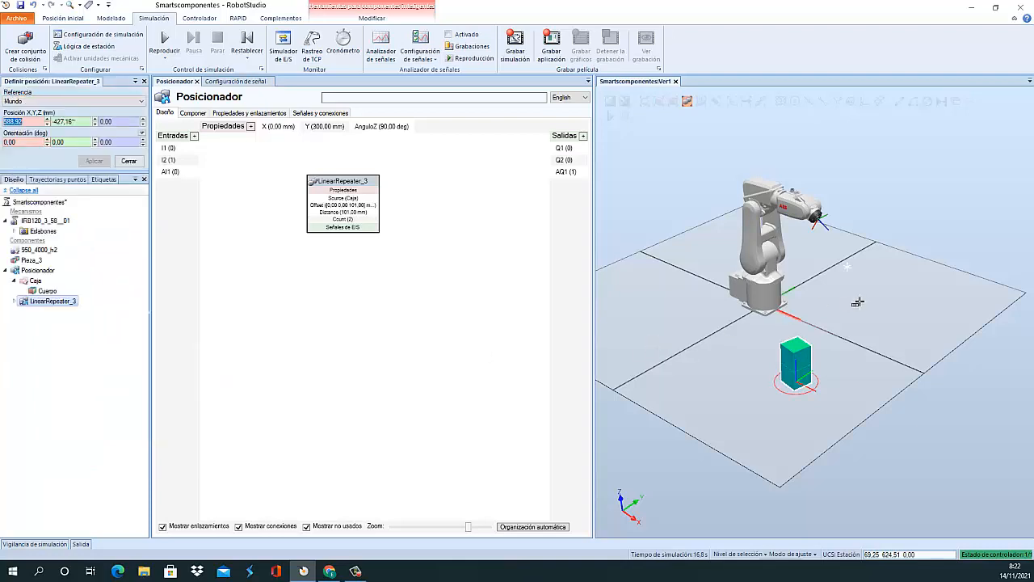
{"action": "left_click", "coordinate": [908, 298]}
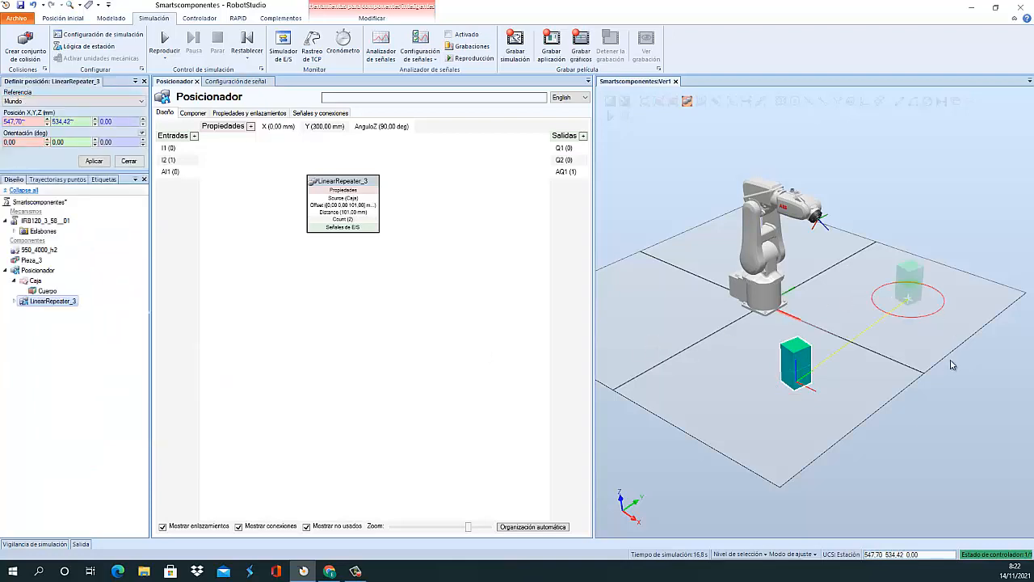
{"action": "left_click", "coordinate": [93, 161]}
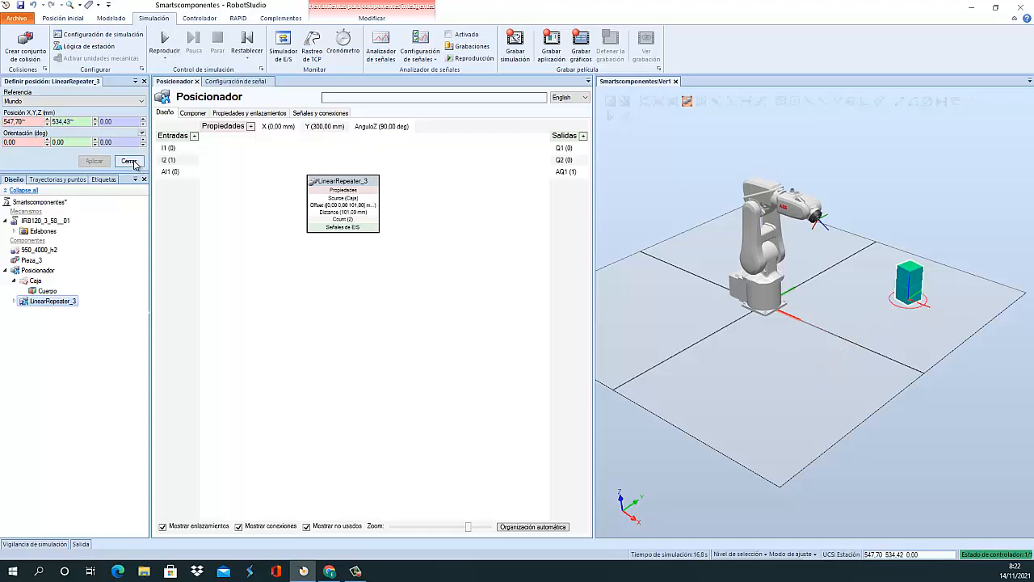
{"action": "left_click", "coordinate": [129, 160]}
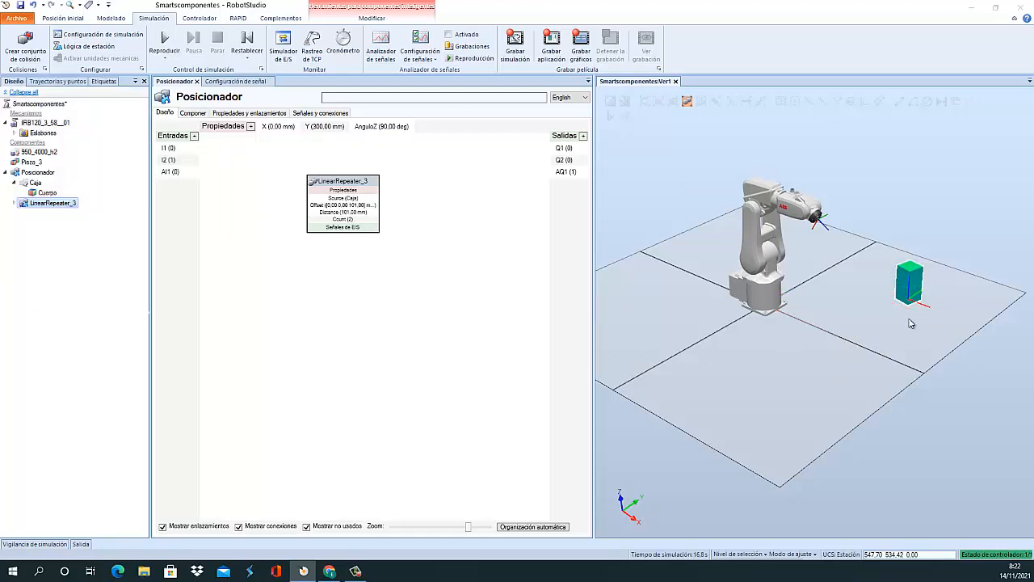
Set the copy count of LinearRepeater_3 to 5 and apply it.
{"action": "scroll", "coordinate": [910, 323], "scroll_direction": "up", "scroll_amount": 5}
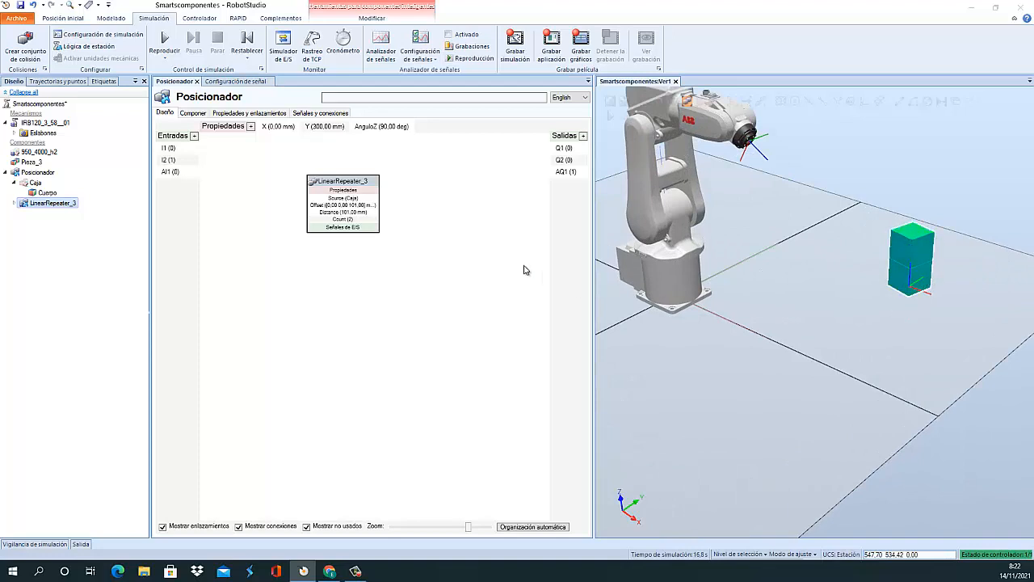
{"action": "left_click", "coordinate": [345, 190]}
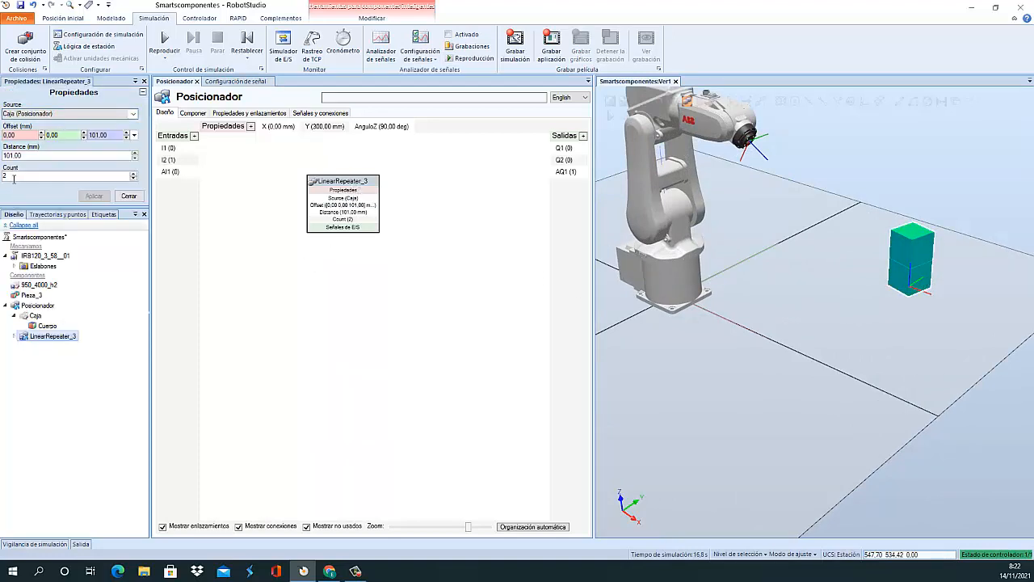
{"action": "left_click_drag", "start_coordinate": [14, 179], "coordinate": [2, 170]}
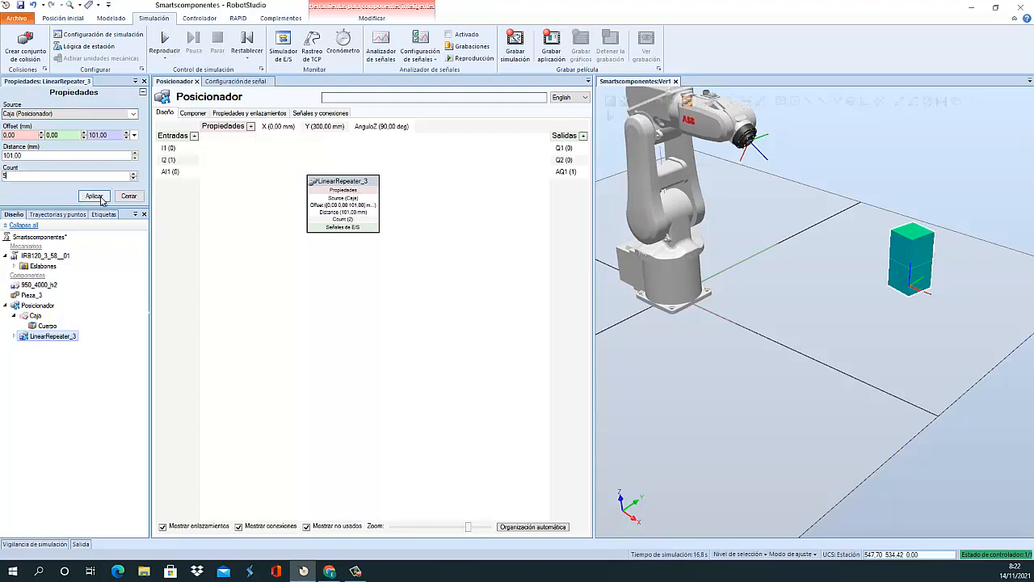
{"action": "left_click", "coordinate": [94, 197]}
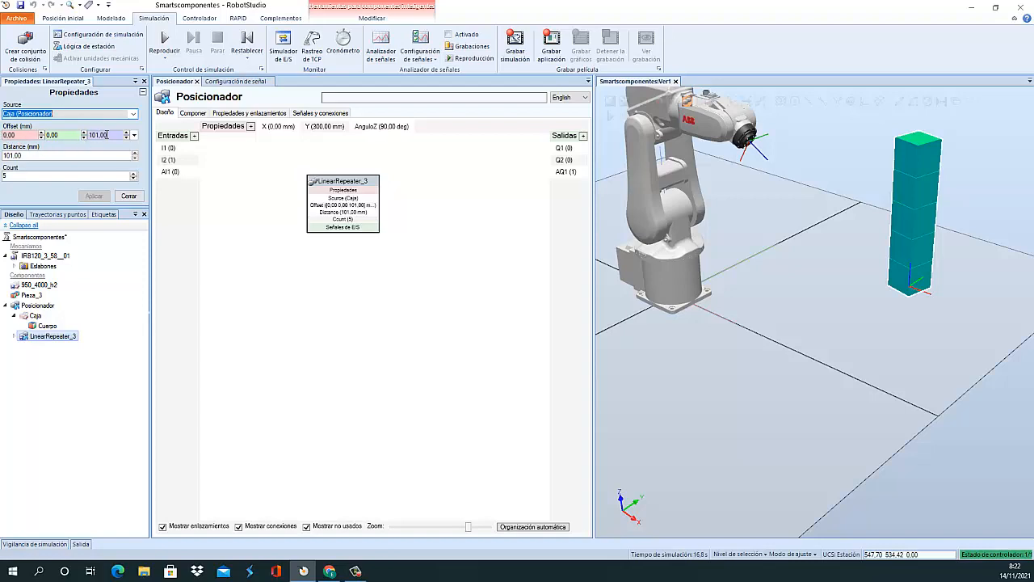
Set the X offset of LinearRepeater_3 to 200 mm, with the Z offset at 101 mm, and apply it.
{"action": "left_click", "coordinate": [108, 135]}
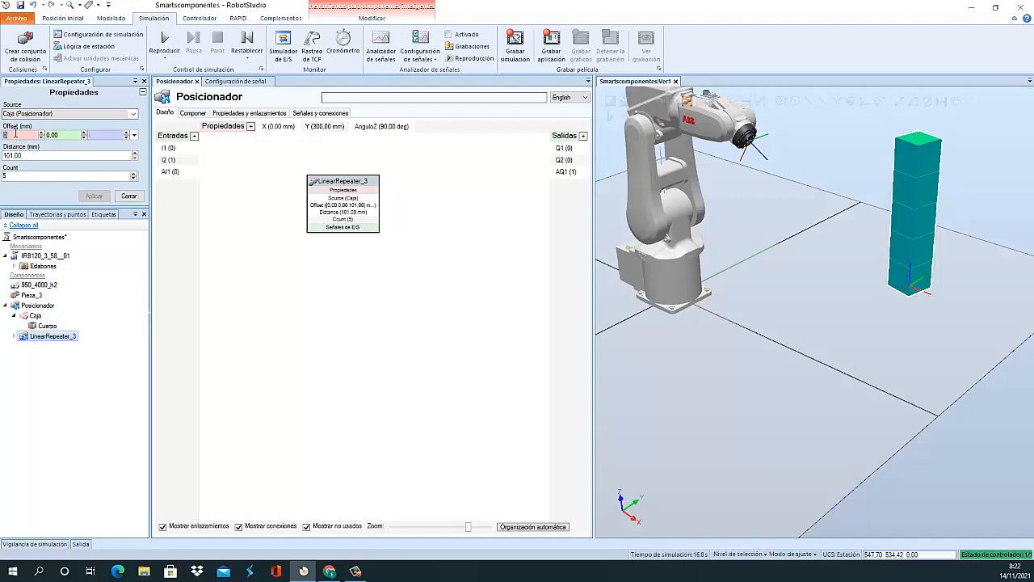
{"action": "type", "text": "200"}
{"action": "left_click", "coordinate": [41, 157]}
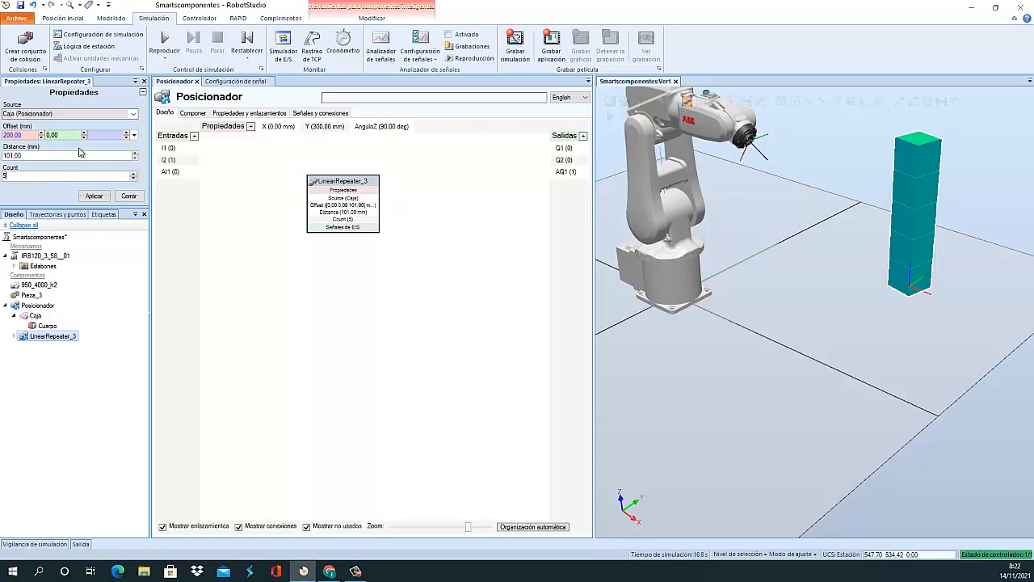
{"action": "left_click", "coordinate": [93, 196]}
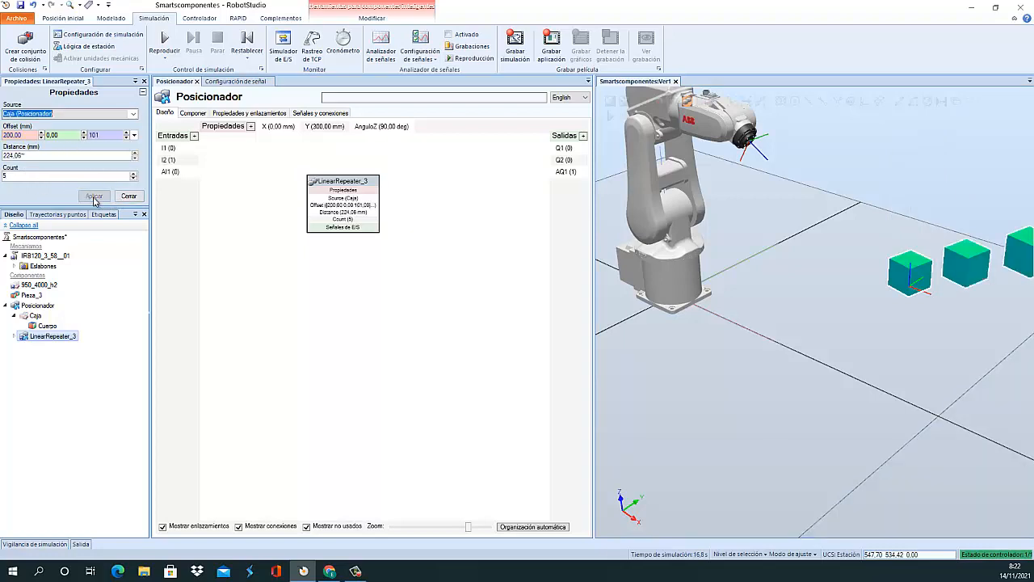
Set the Z offset of LinearRepeater_3 to 0 mm and apply it so the boxes form a horizontal row.
{"action": "scroll", "coordinate": [910, 428], "scroll_direction": "down", "scroll_amount": 1}
{"action": "left_click_drag", "start_coordinate": [853, 396], "coordinate": [697, 406], "text": "ctrl+shift"}
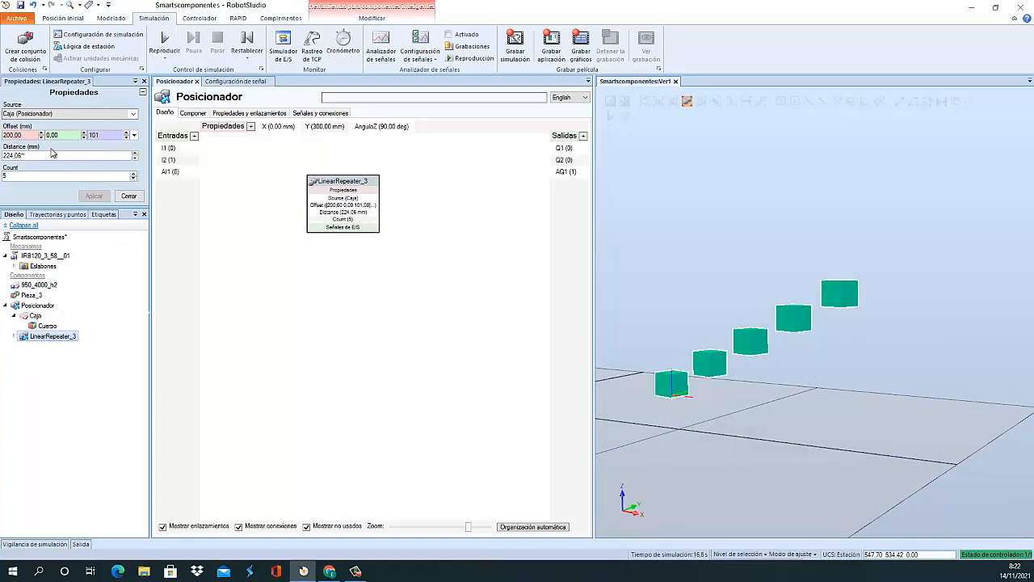
{"action": "left_click_drag", "start_coordinate": [758, 389], "coordinate": [633, 394], "text": "ctrl+shift"}
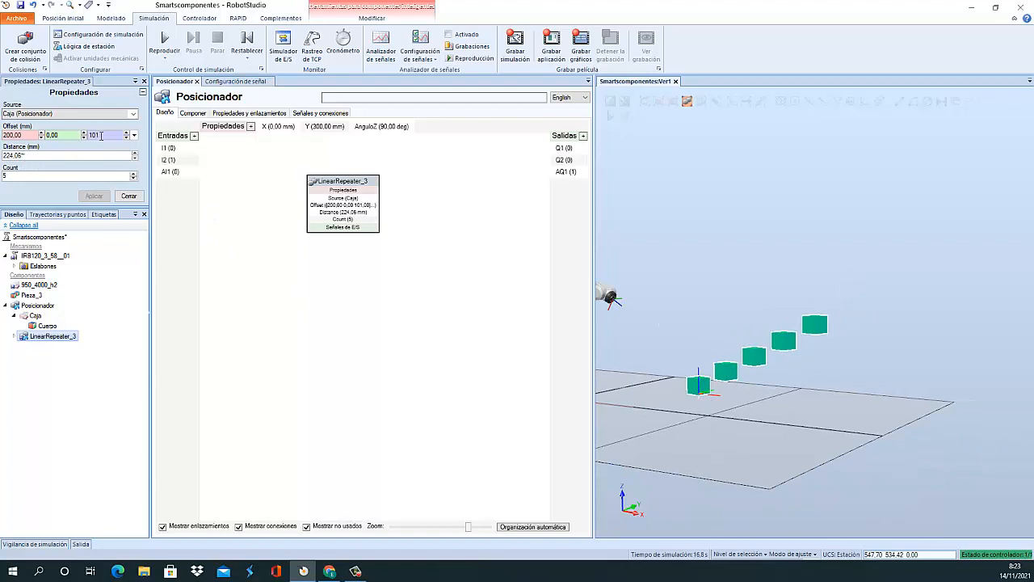
{"action": "double_click", "coordinate": [94, 138]}
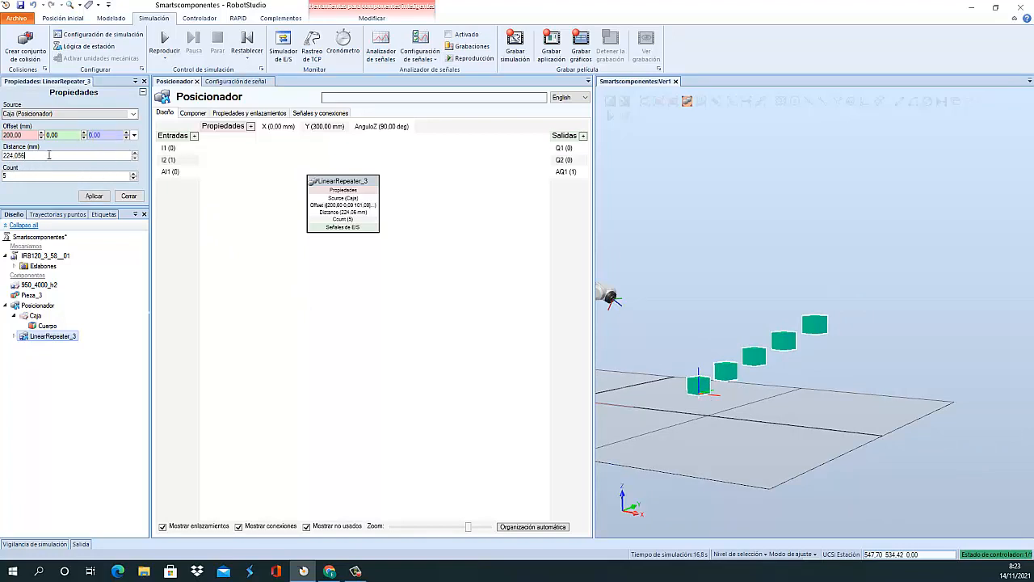
{"action": "left_click", "coordinate": [30, 135]}
{"action": "left_click", "coordinate": [94, 196]}
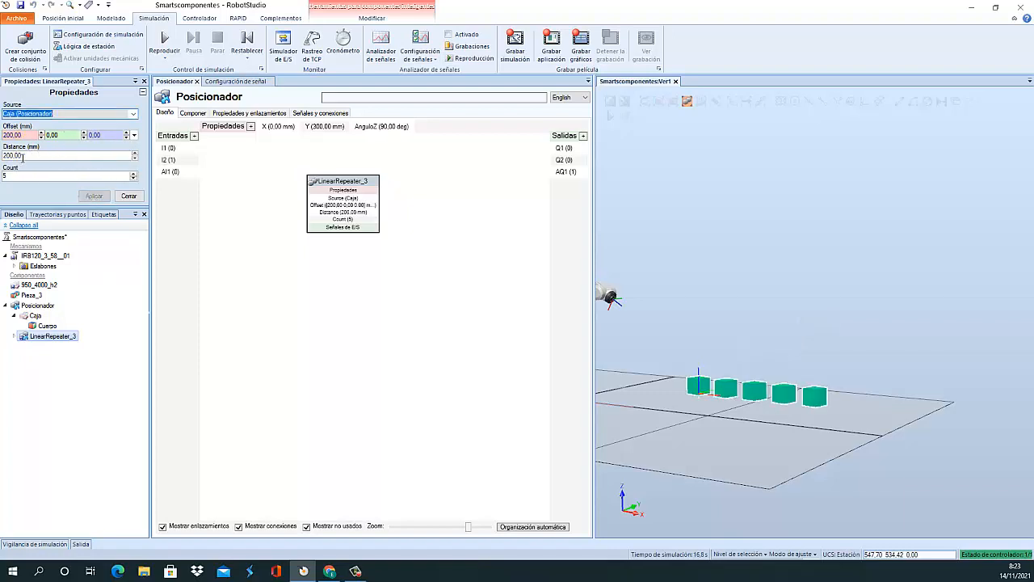
Set the LinearRepeater_3 offset to X 0 and Z 101 mm with a count of 50, and apply the changes.
{"action": "scroll", "coordinate": [719, 374], "scroll_direction": "down", "scroll_amount": 4}
{"action": "left_click_drag", "start_coordinate": [714, 411], "coordinate": [755, 456], "text": "ctrl+shift"}
{"action": "scroll", "coordinate": [754, 455], "scroll_direction": "up", "scroll_amount": 2}
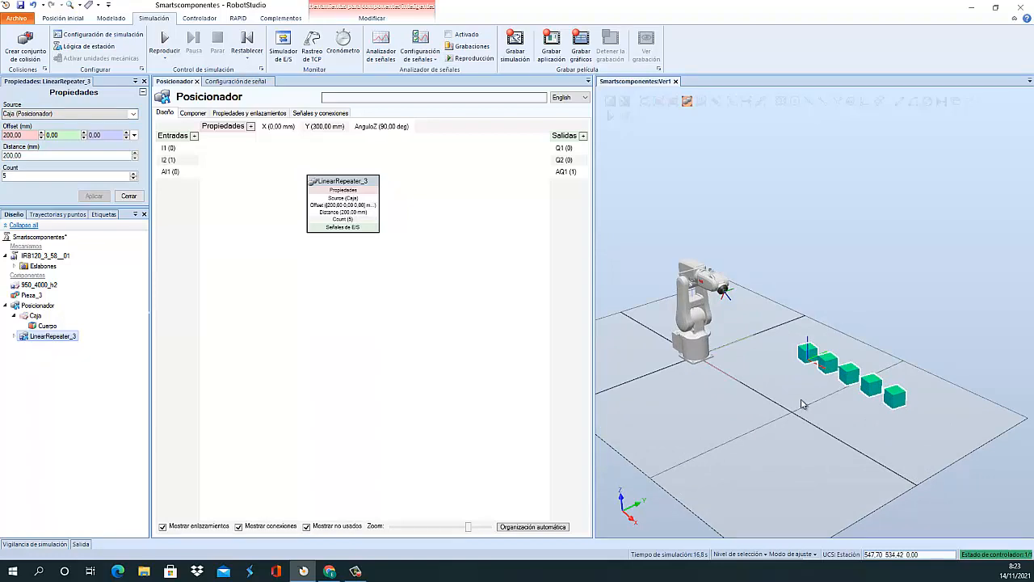
{"action": "scroll", "coordinate": [698, 356], "scroll_direction": "up", "scroll_amount": 1}
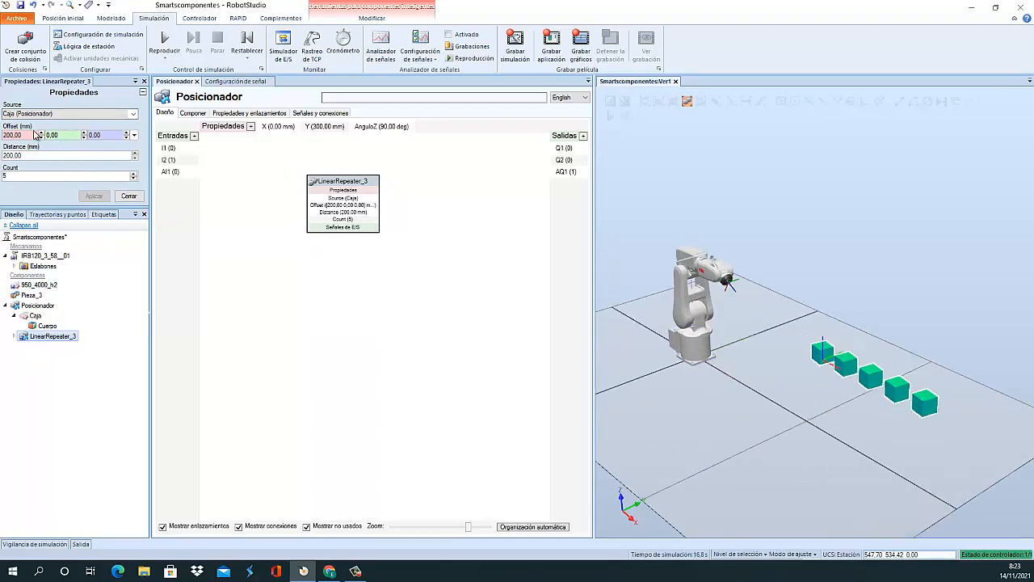
{"action": "left_click_drag", "start_coordinate": [15, 135], "coordinate": [4, 139]}
{"action": "type", "text": "0"}
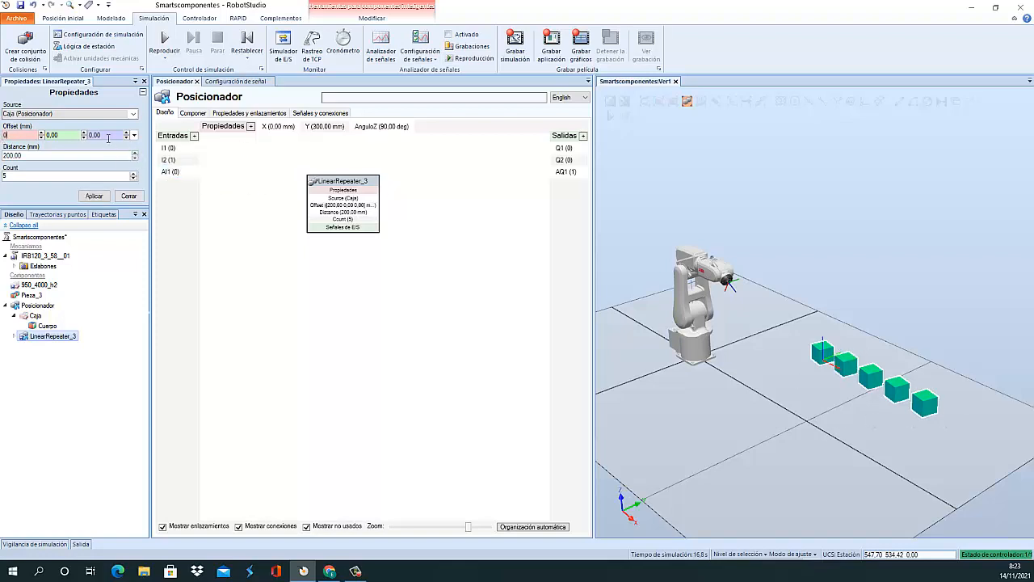
{"action": "left_click", "coordinate": [111, 134]}
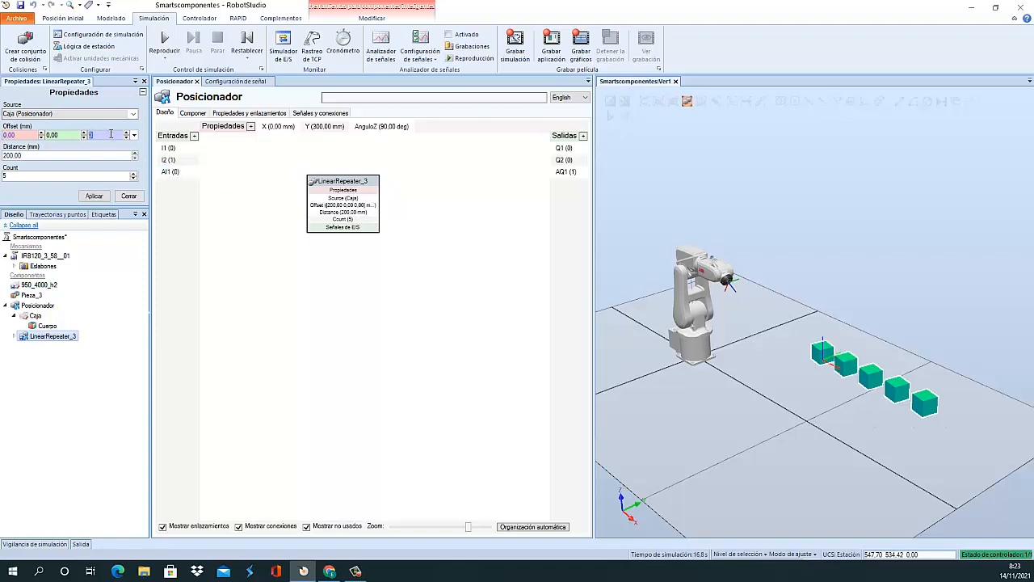
{"action": "left_click", "coordinate": [16, 175]}
{"action": "left_click", "coordinate": [95, 197]}
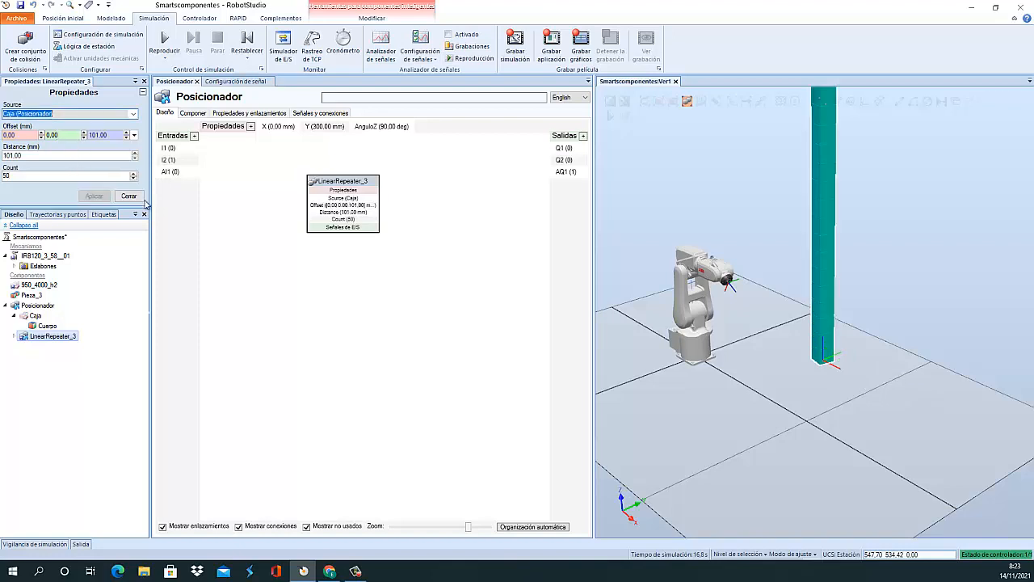
{"action": "scroll", "coordinate": [915, 310], "scroll_direction": "down", "scroll_amount": 6}
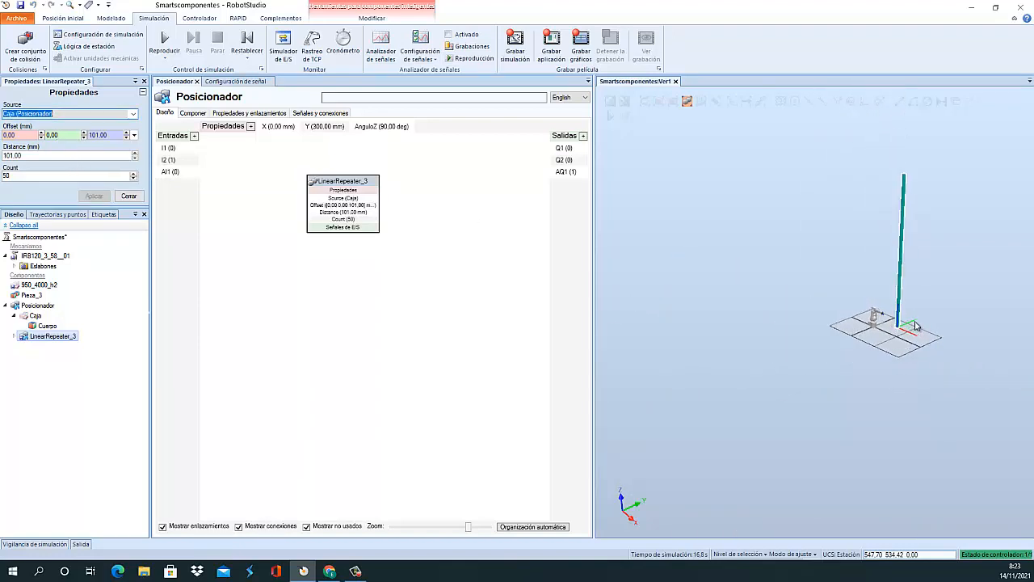
Run the simulation with the tower of 50 boxes and examine how the boxes scatter on the floor around the robot.
{"action": "scroll", "coordinate": [829, 310], "scroll_direction": "up", "scroll_amount": 2}
{"action": "left_click_drag", "start_coordinate": [818, 322], "coordinate": [801, 373], "text": "ctrl"}
{"action": "scroll", "coordinate": [779, 408], "scroll_direction": "down", "scroll_amount": 2}
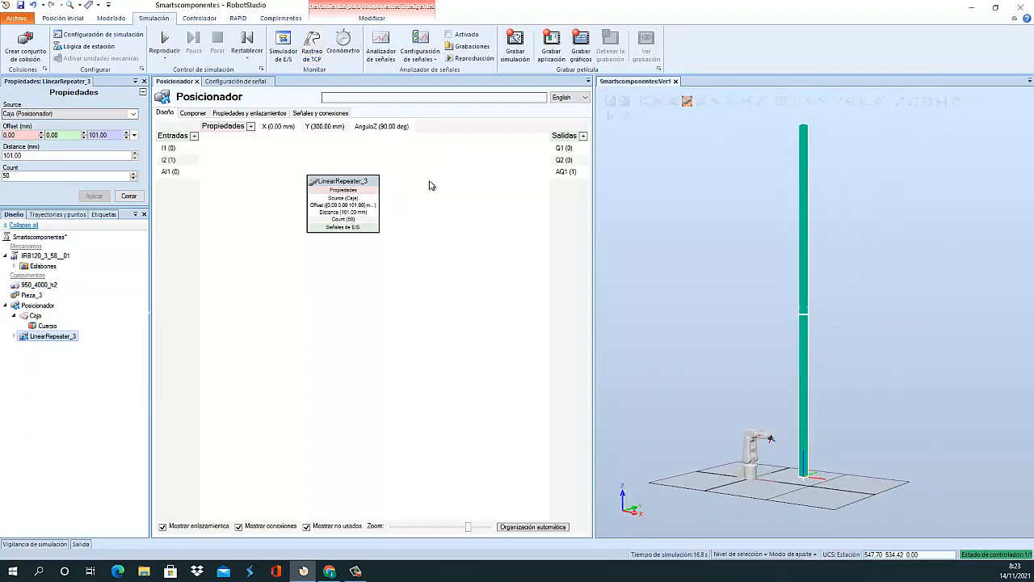
{"action": "left_click", "coordinate": [165, 41]}
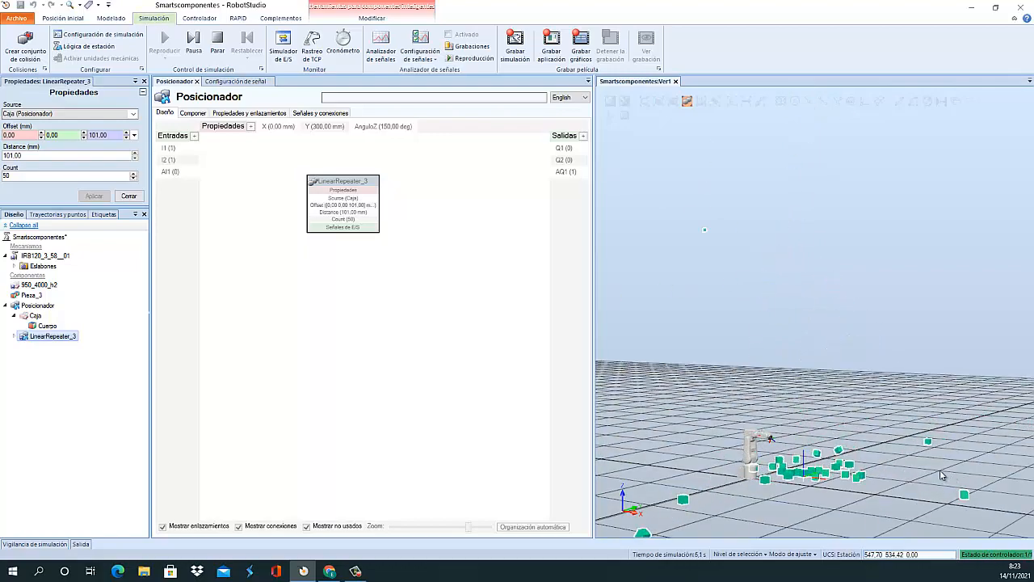
{"action": "left_click_drag", "start_coordinate": [927, 478], "coordinate": [784, 446], "text": "ctrl"}
{"action": "scroll", "coordinate": [787, 475], "scroll_direction": "up", "scroll_amount": 8}
{"action": "scroll", "coordinate": [796, 432], "scroll_direction": "up", "scroll_amount": 8}
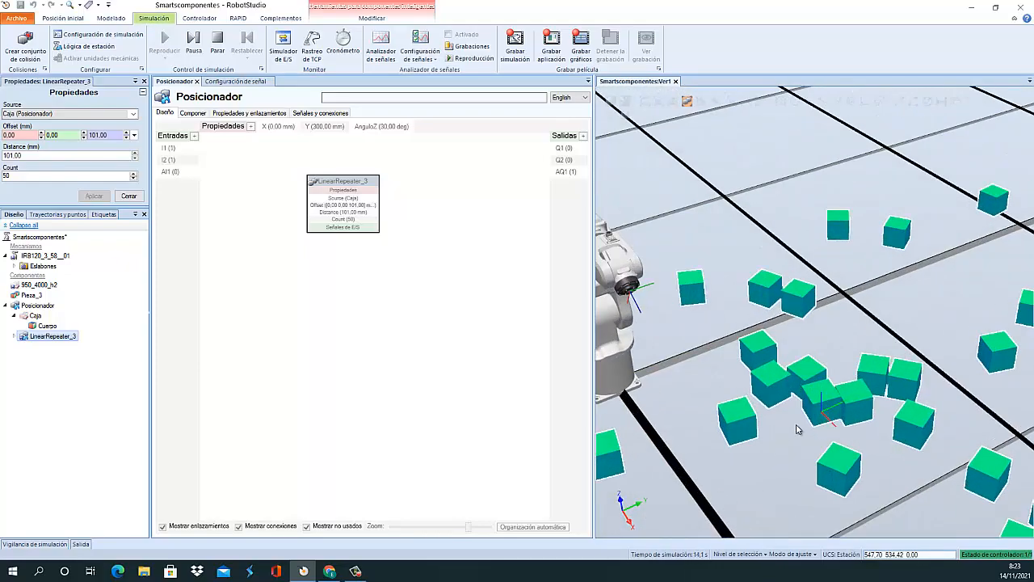
{"action": "left_click_drag", "start_coordinate": [861, 328], "coordinate": [864, 287], "text": "ctrl+shift"}
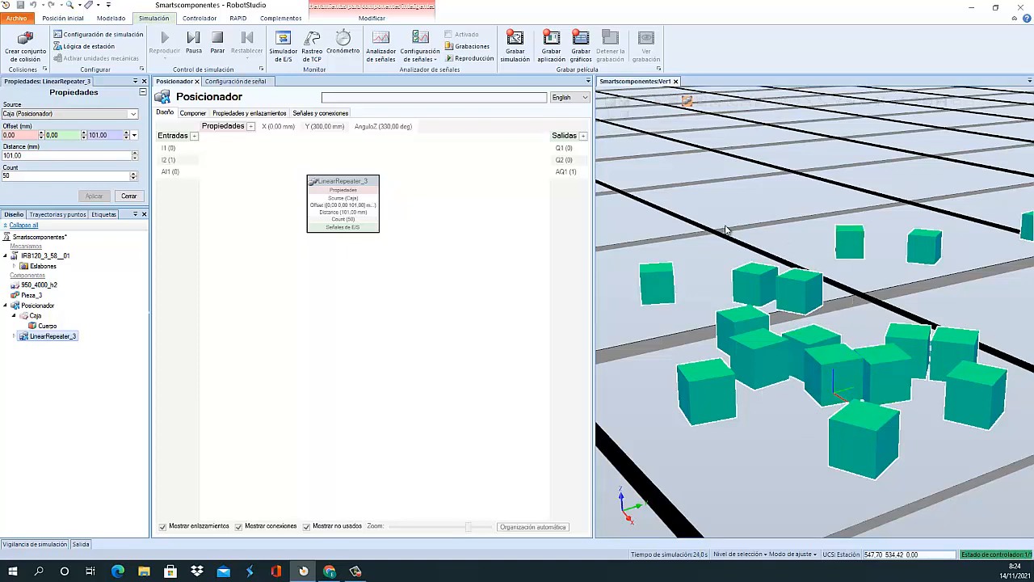
{"action": "scroll", "coordinate": [820, 361], "scroll_direction": "down", "scroll_amount": 5}
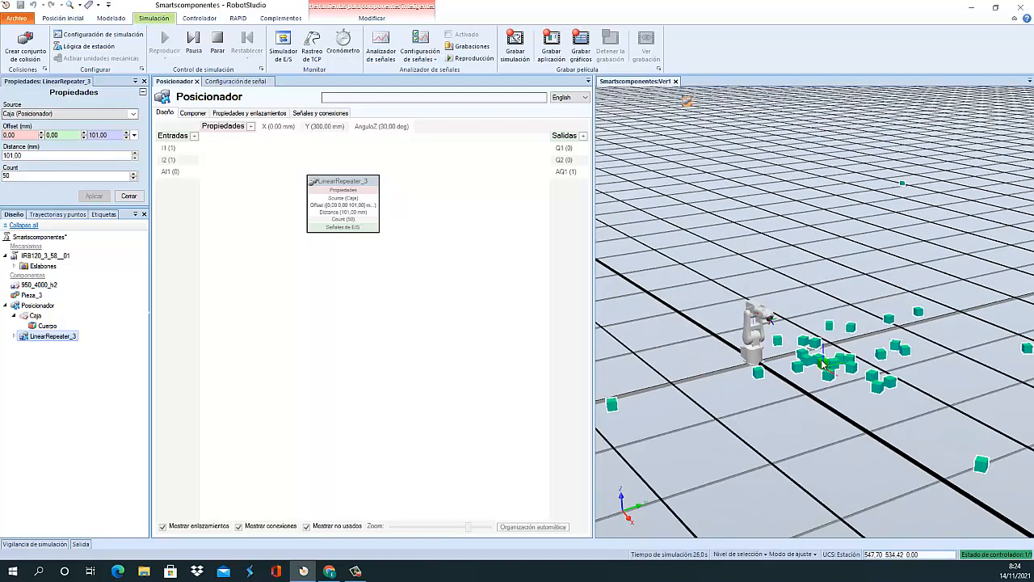
{"action": "scroll", "coordinate": [822, 363], "scroll_direction": "down", "scroll_amount": 6}
{"action": "scroll", "coordinate": [823, 367], "scroll_direction": "up", "scroll_amount": 5}
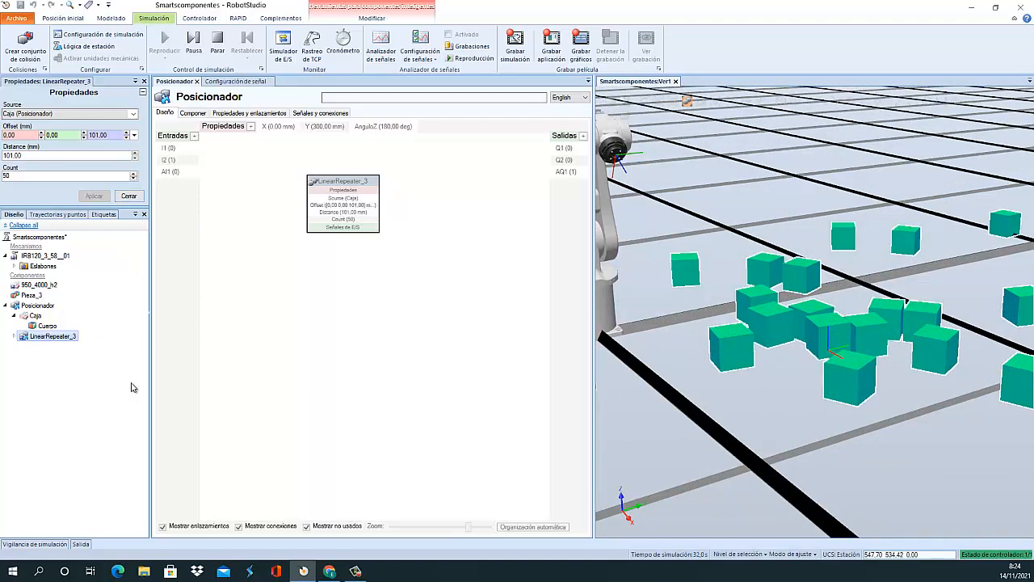
Close the LinearRepeater_3 properties, stop the simulation, and look up the physics options of the Caja part.
{"action": "left_click", "coordinate": [129, 196]}
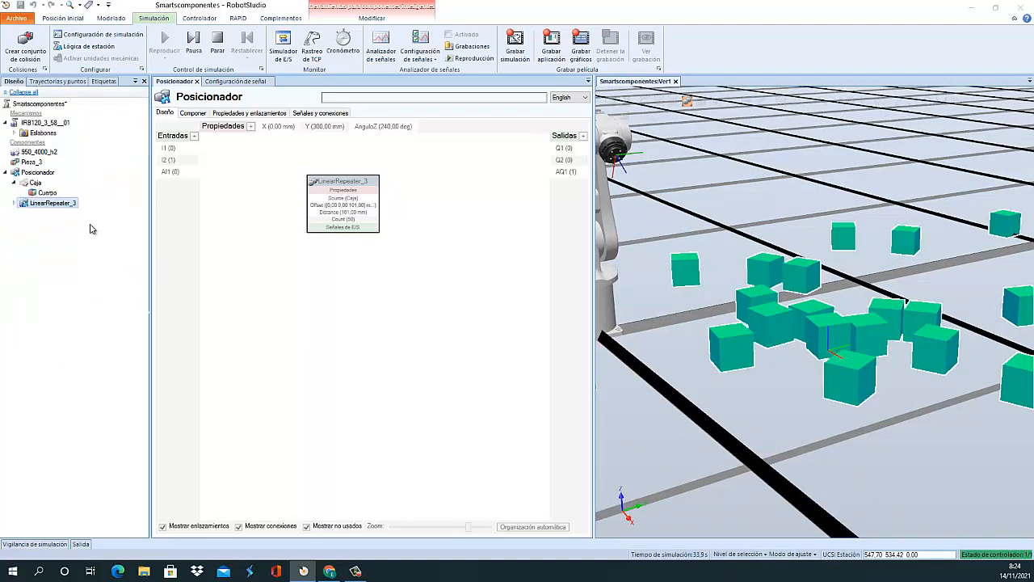
{"action": "left_click", "coordinate": [45, 193]}
{"action": "right_click", "coordinate": [46, 195]}
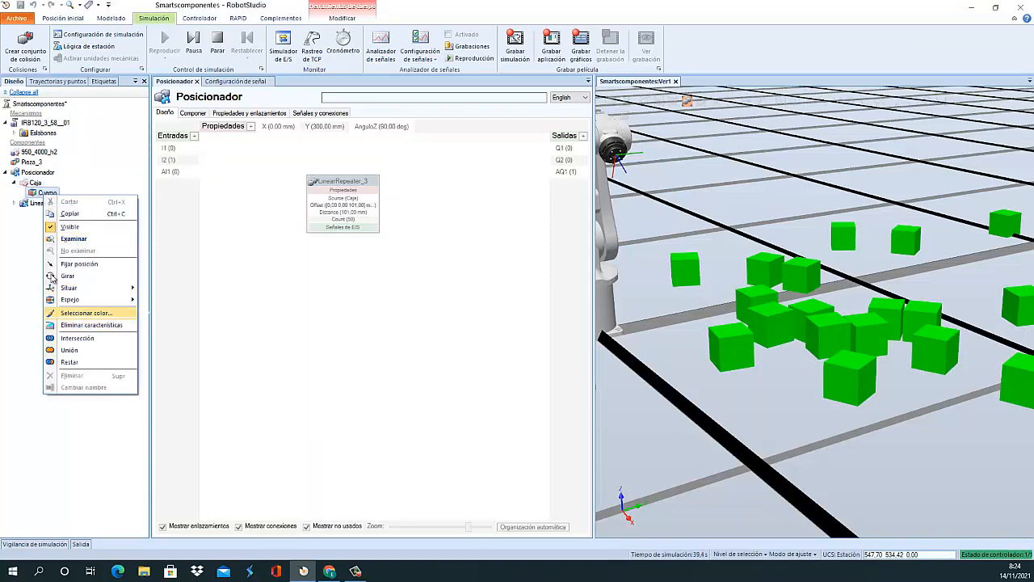
{"action": "right_click", "coordinate": [34, 183]}
{"action": "left_click", "coordinate": [214, 50]}
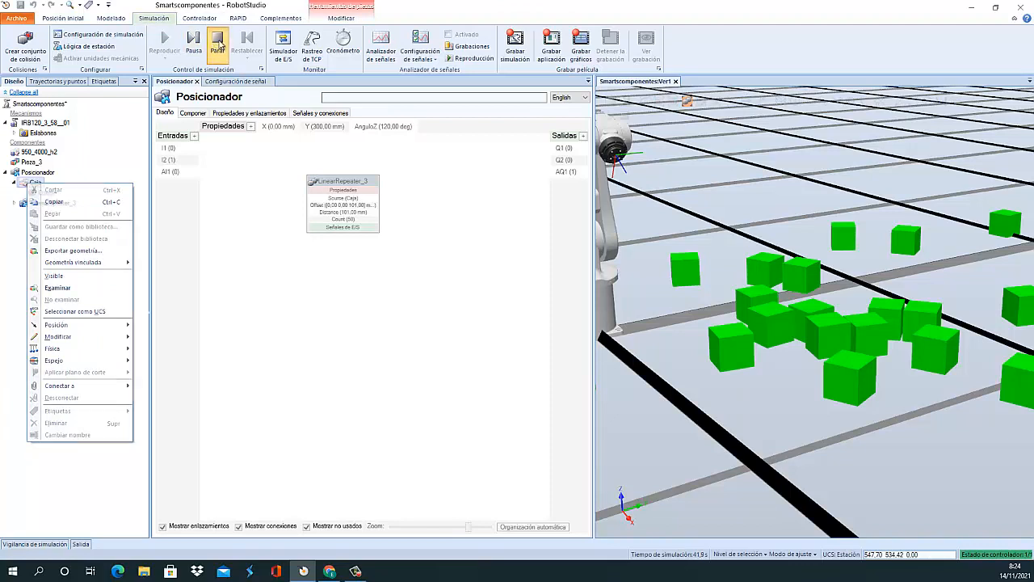
{"action": "right_click", "coordinate": [34, 183]}
{"action": "mouse_move", "coordinate": [96, 355]}
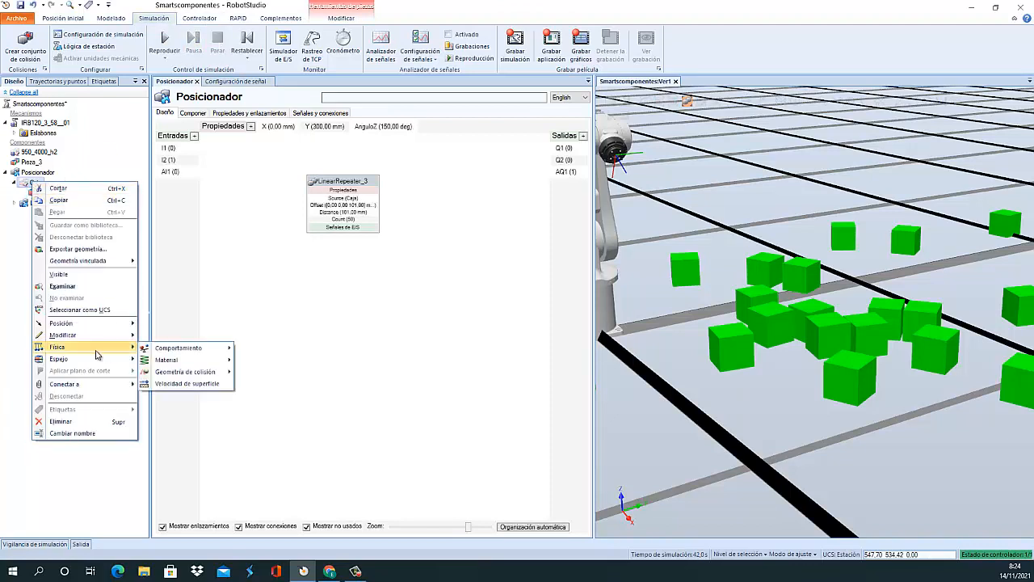
{"action": "mouse_move", "coordinate": [176, 353]}
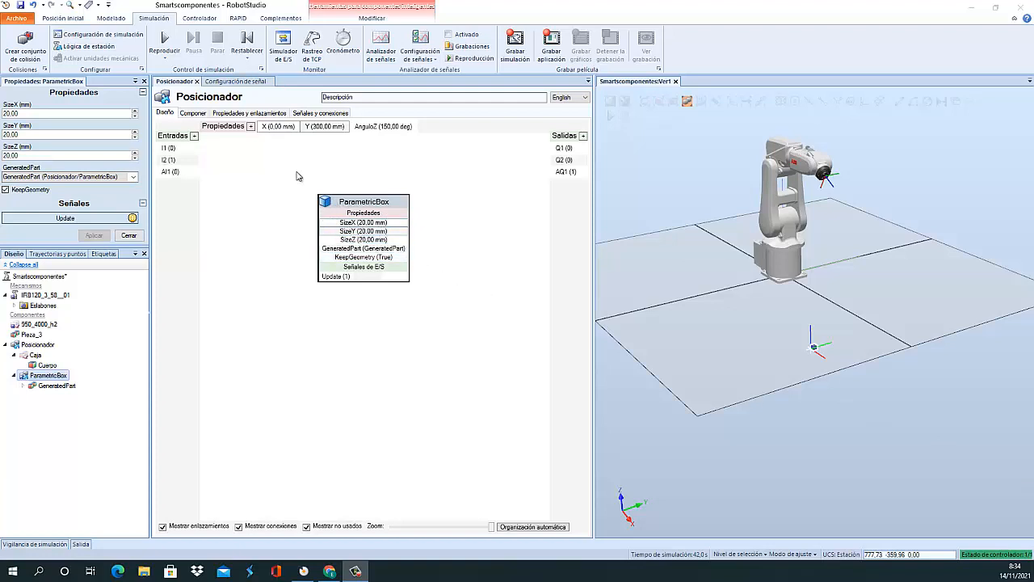
Try binding Posicionador's X property to the SizeX property of ParametricBox, and delete that binding.
{"action": "left_click_drag", "start_coordinate": [271, 130], "coordinate": [327, 227]}
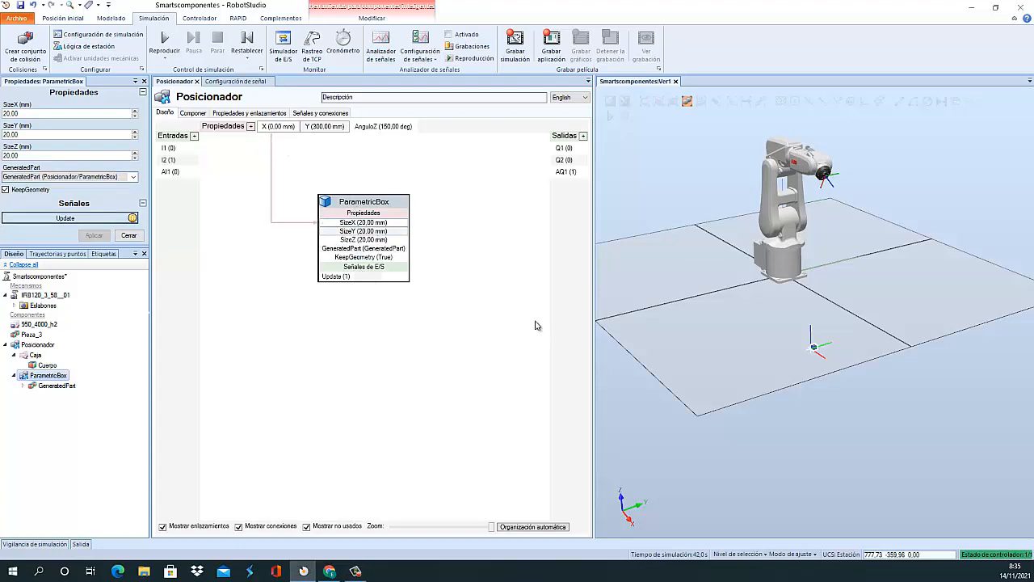
{"action": "left_click", "coordinate": [302, 223]}
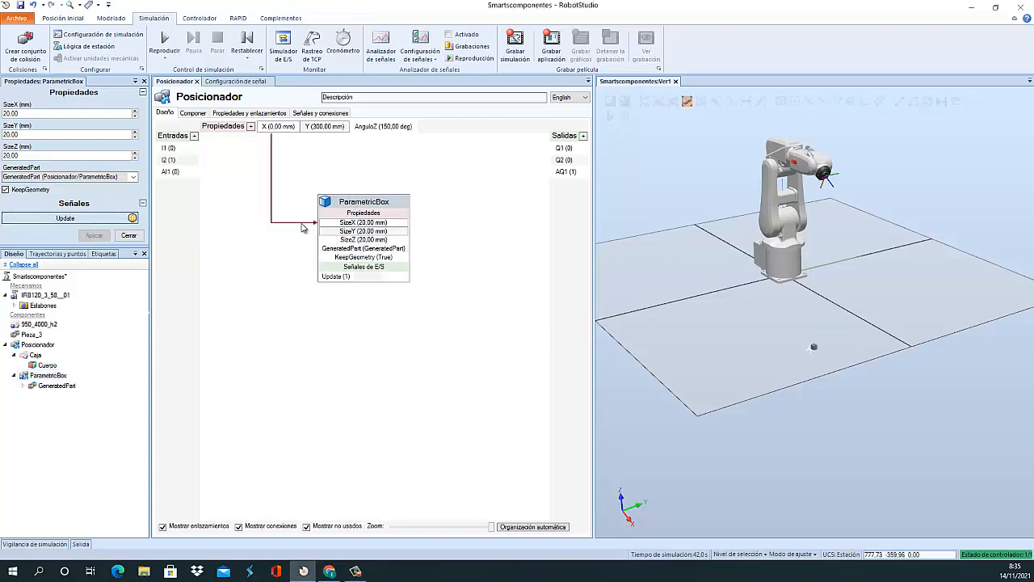
{"action": "key", "text": "Delete"}
Set the ParametricBox dimensions to SizeX 200, SizeY 300 and SizeZ 400 mm, and apply them.
{"action": "left_click", "coordinate": [368, 207]}
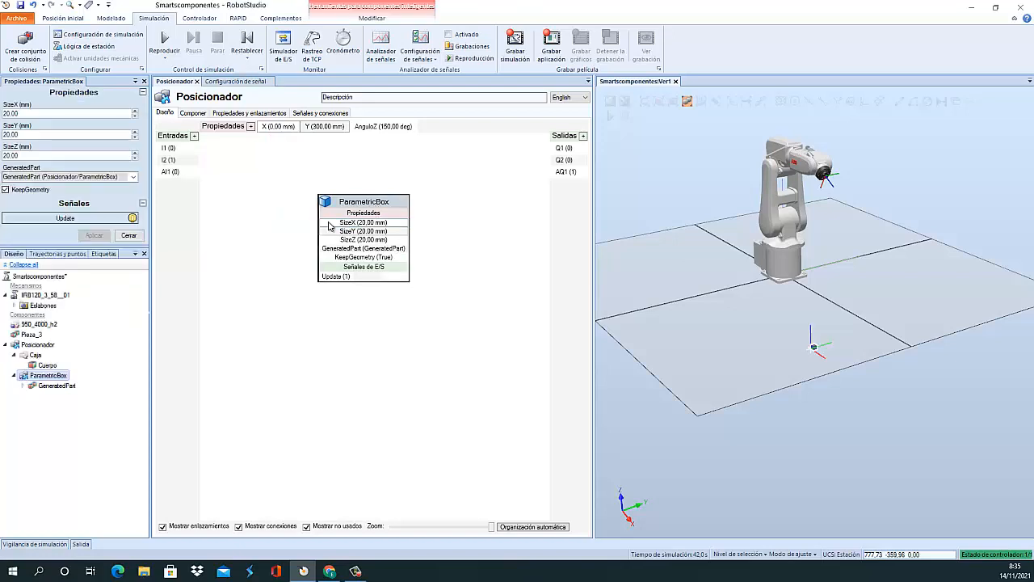
{"action": "left_click", "coordinate": [42, 114]}
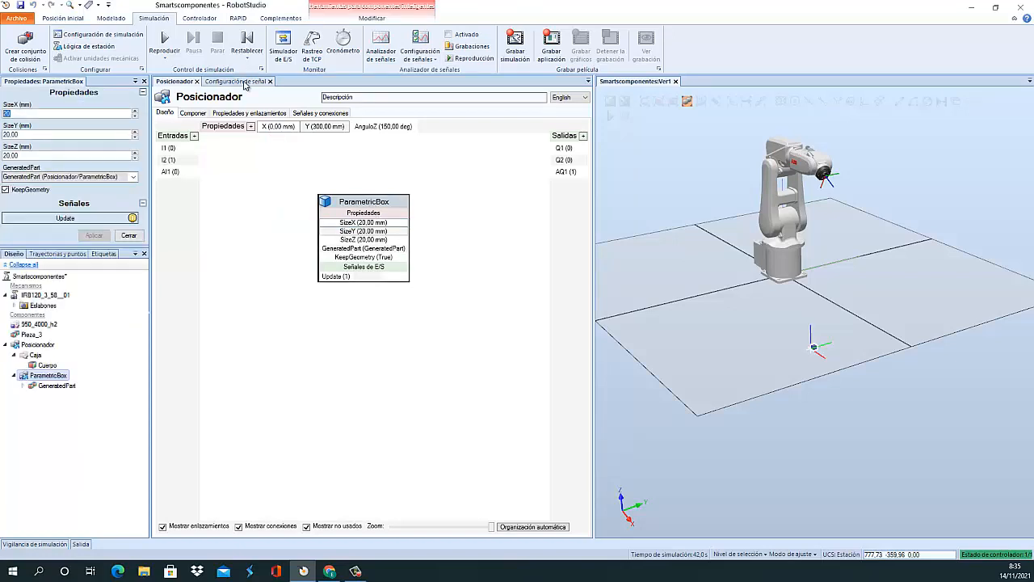
{"action": "type", "text": "200"}
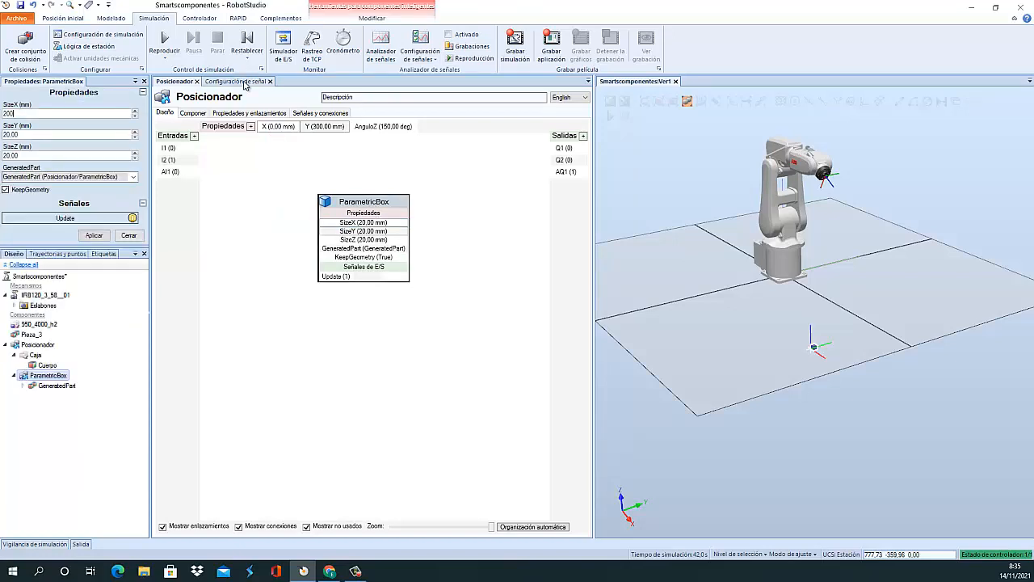
{"action": "left_click", "coordinate": [38, 134]}
{"action": "left_click", "coordinate": [4, 156]}
{"action": "left_click", "coordinate": [132, 219]}
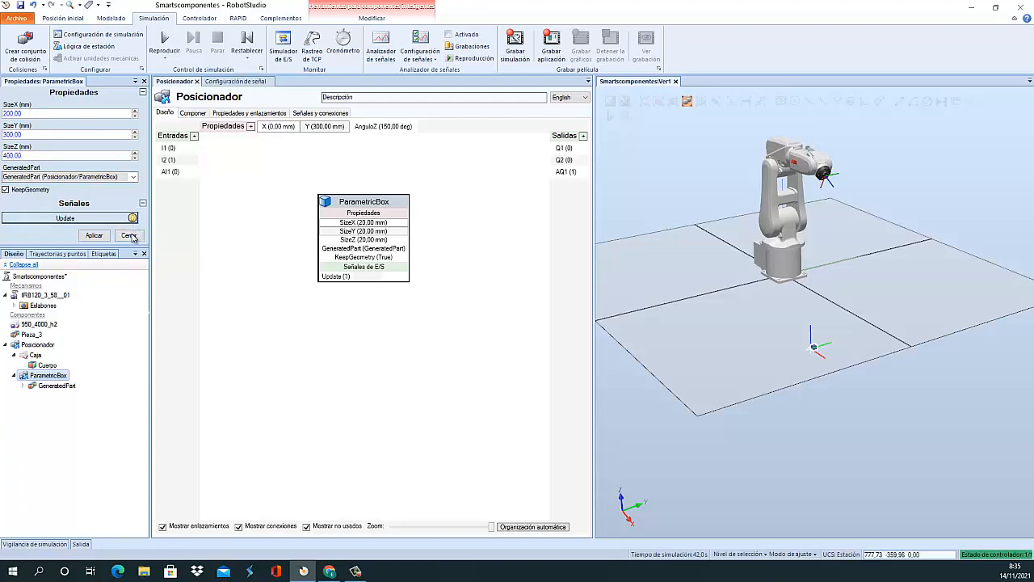
{"action": "left_click", "coordinate": [94, 235]}
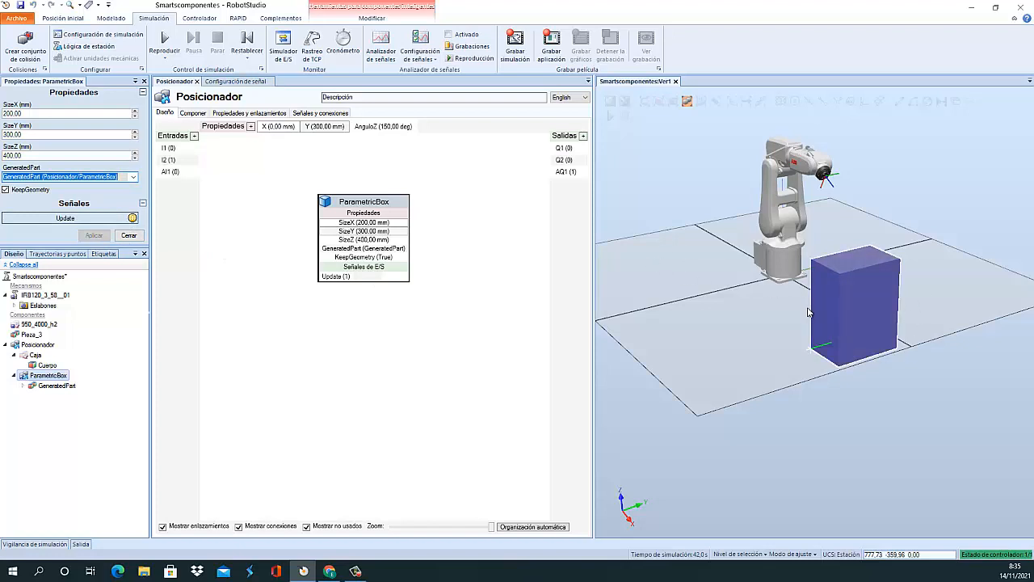
{"action": "left_click_drag", "start_coordinate": [812, 326], "coordinate": [743, 326], "text": "ctrl+shift"}
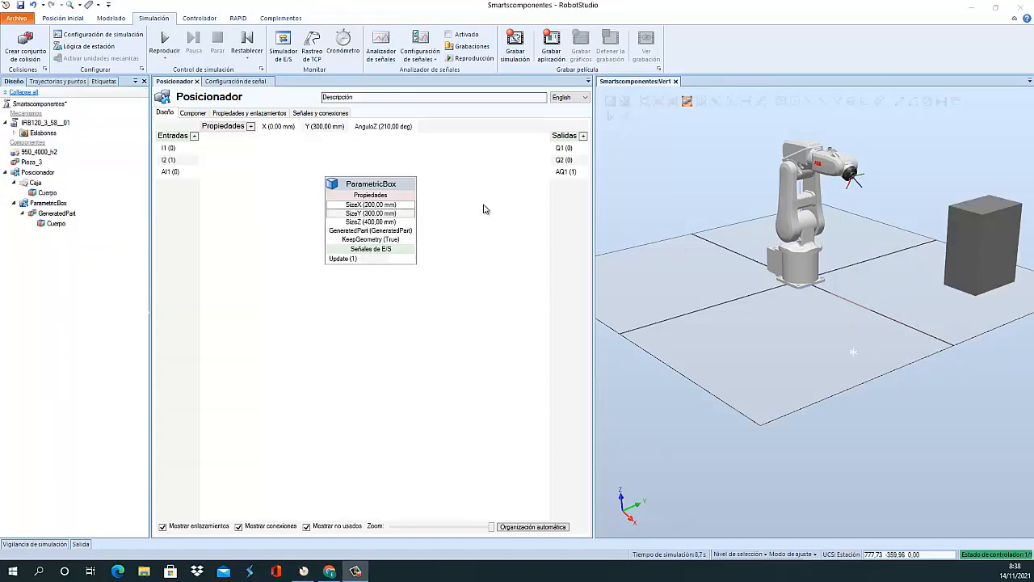
Add a PositionSensor smart component from the sensors category to Posicionador.
{"action": "left_click", "coordinate": [194, 114]}
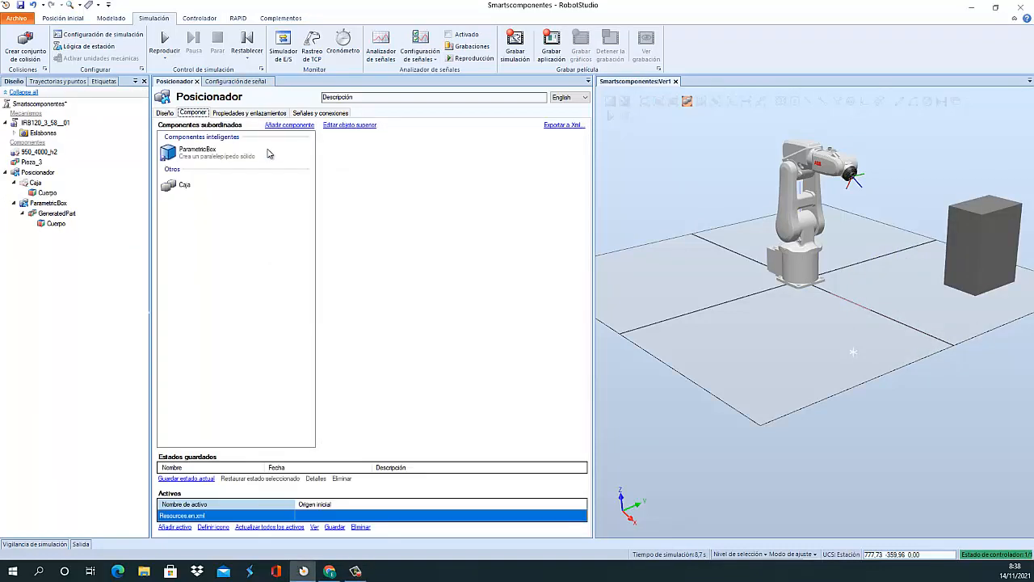
{"action": "left_click", "coordinate": [296, 126]}
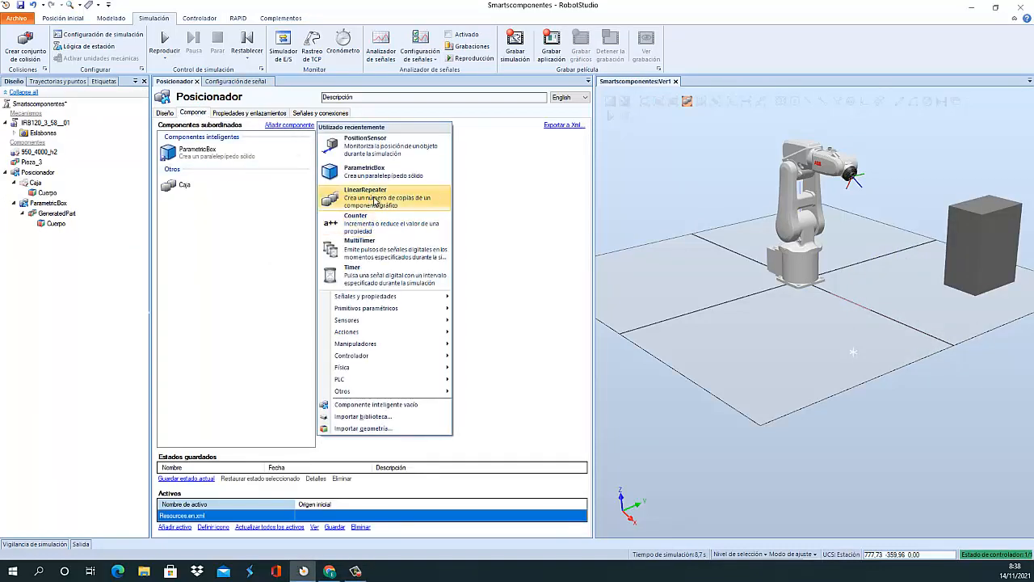
{"action": "mouse_move", "coordinate": [370, 299]}
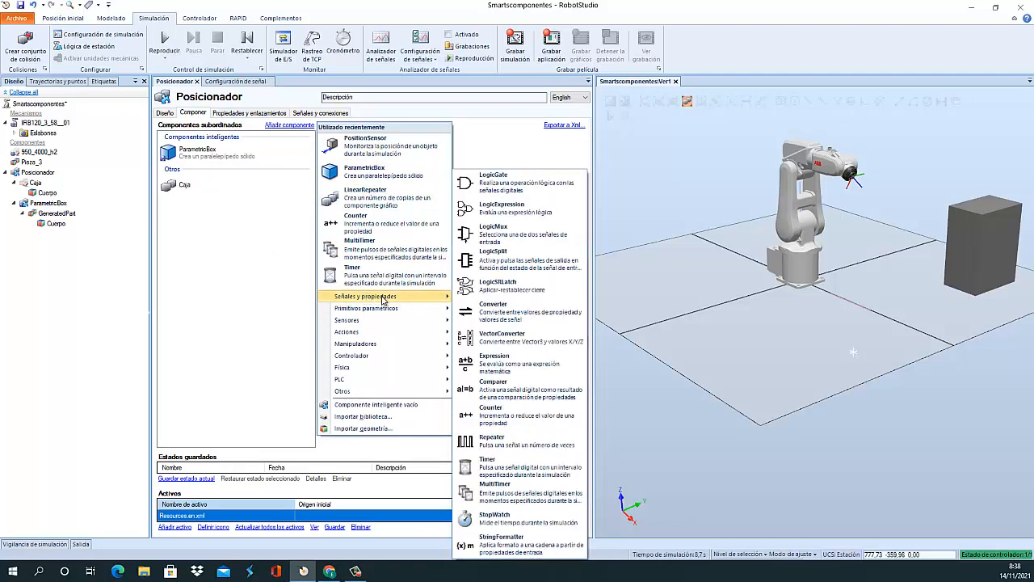
{"action": "mouse_move", "coordinate": [393, 313]}
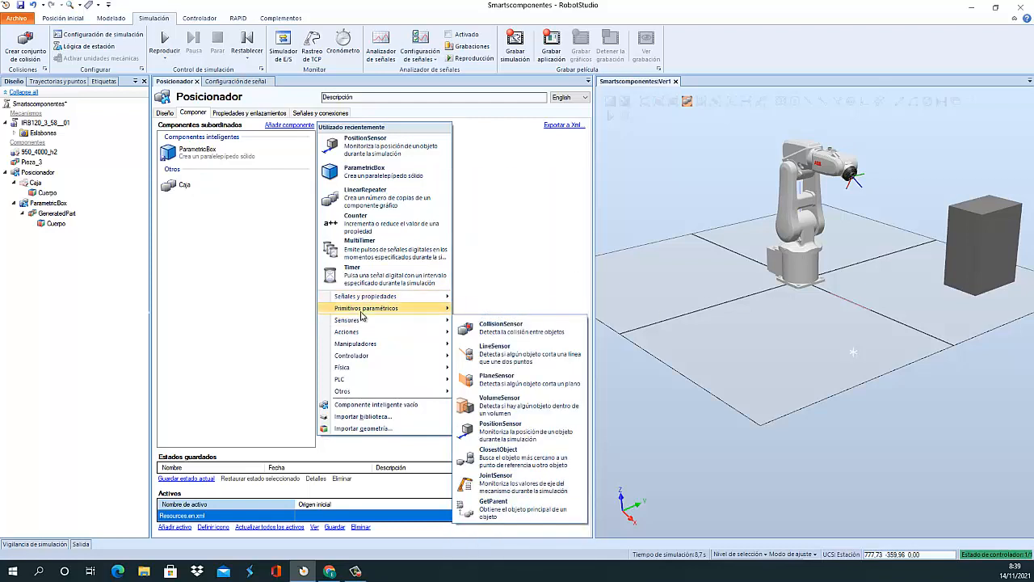
{"action": "mouse_move", "coordinate": [359, 326]}
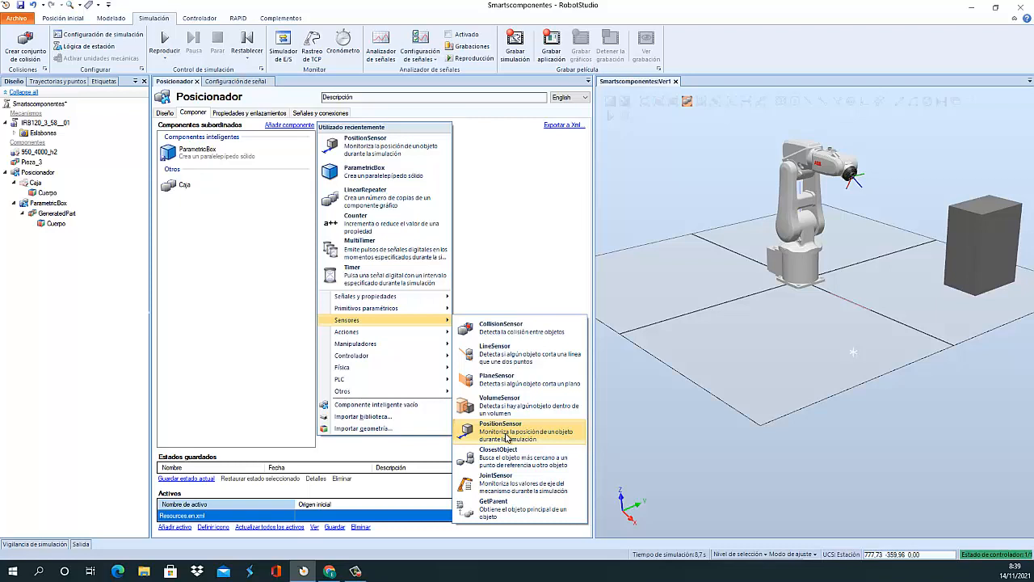
{"action": "left_click", "coordinate": [508, 438]}
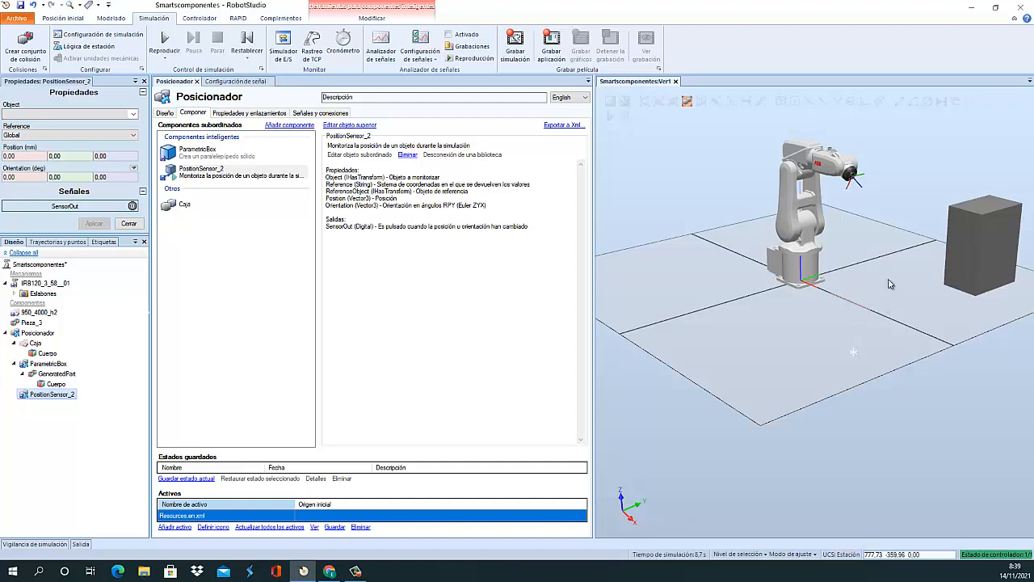
Set ParametricBox as the object monitored by PositionSensor_2 and place the sensor block below the ParametricBox block in the design diagram.
{"action": "left_click", "coordinate": [133, 115]}
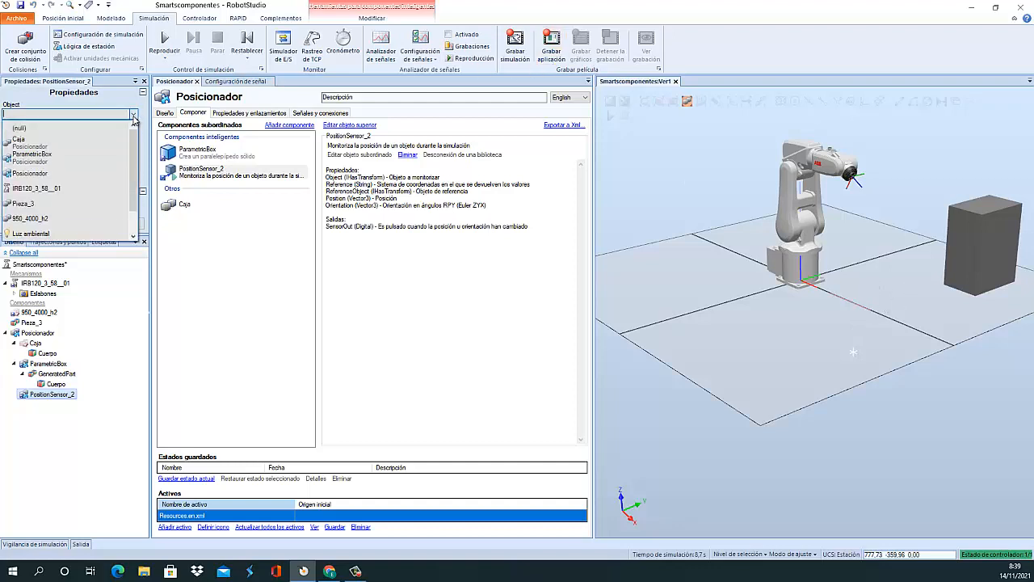
{"action": "left_click", "coordinate": [47, 160]}
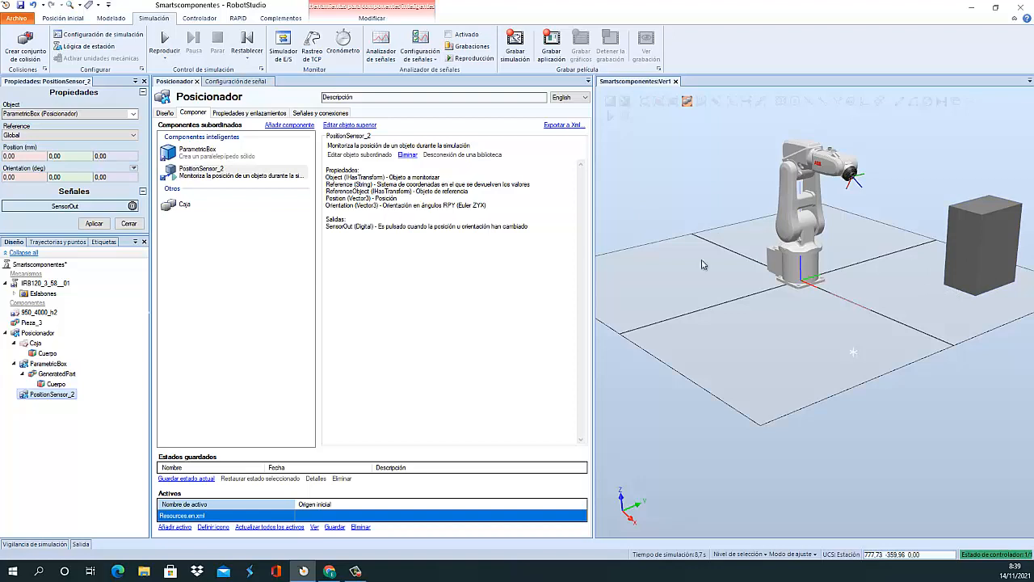
{"action": "left_click", "coordinate": [94, 224]}
{"action": "left_click", "coordinate": [129, 224]}
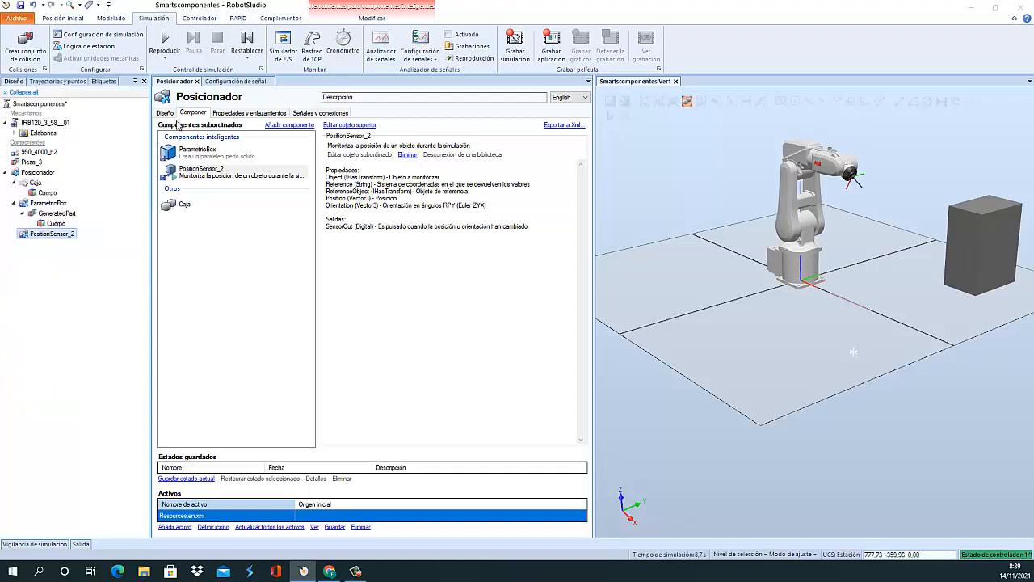
{"action": "left_click", "coordinate": [165, 113]}
{"action": "left_click_drag", "start_coordinate": [260, 158], "coordinate": [393, 349]}
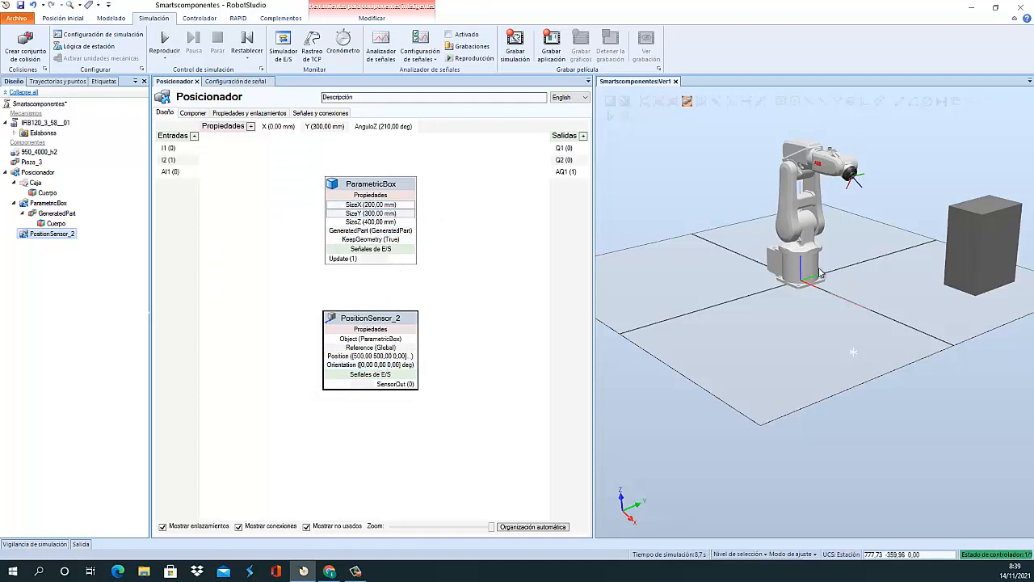
Move ParametricBox to a picked floor point in front of the robot, about X 496.82, Y -491.57, Z 0 mm, and apply the position.
{"action": "left_click", "coordinate": [380, 186]}
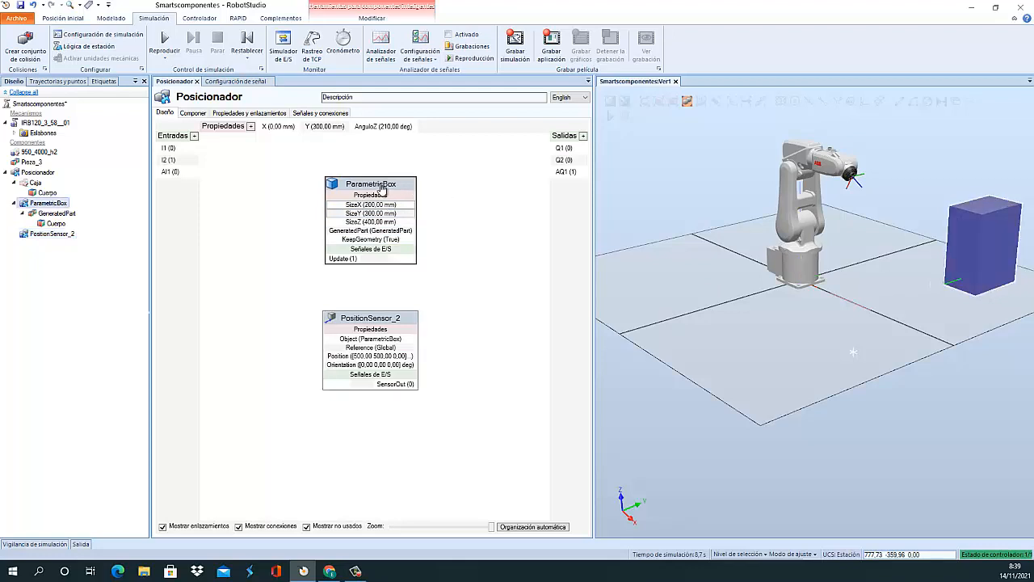
{"action": "right_click", "coordinate": [381, 186]}
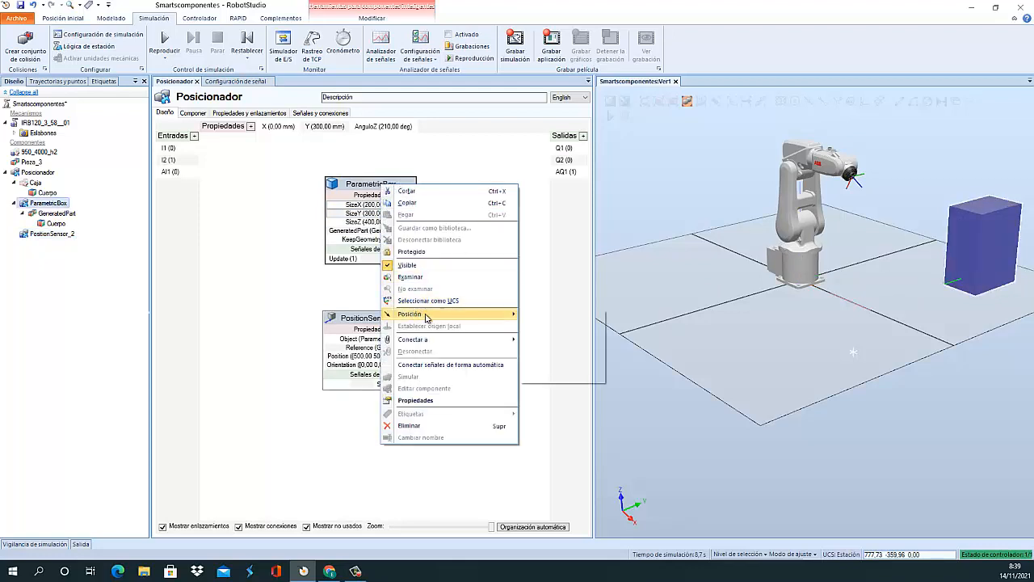
{"action": "left_click", "coordinate": [565, 318]}
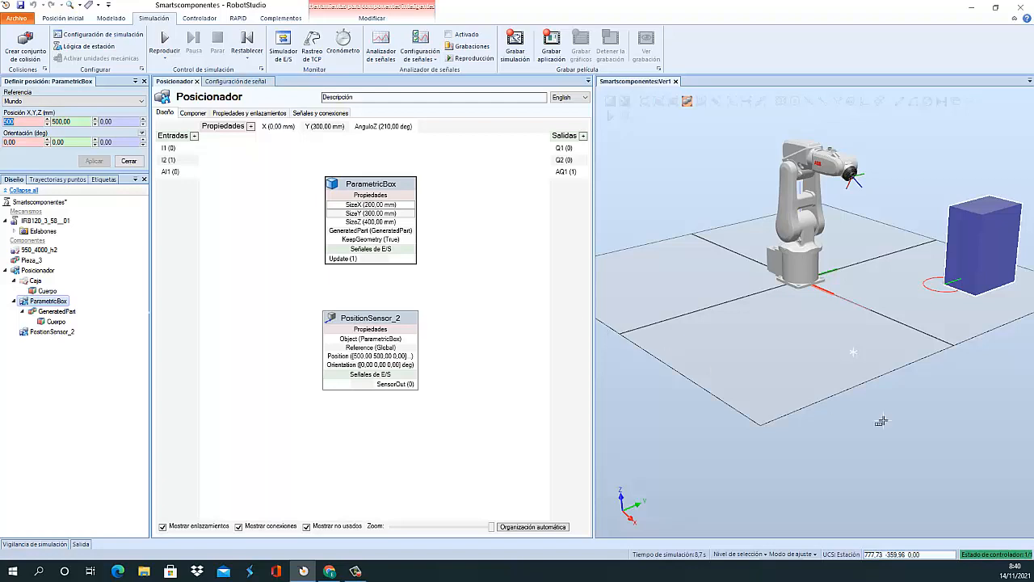
{"action": "left_click", "coordinate": [784, 338]}
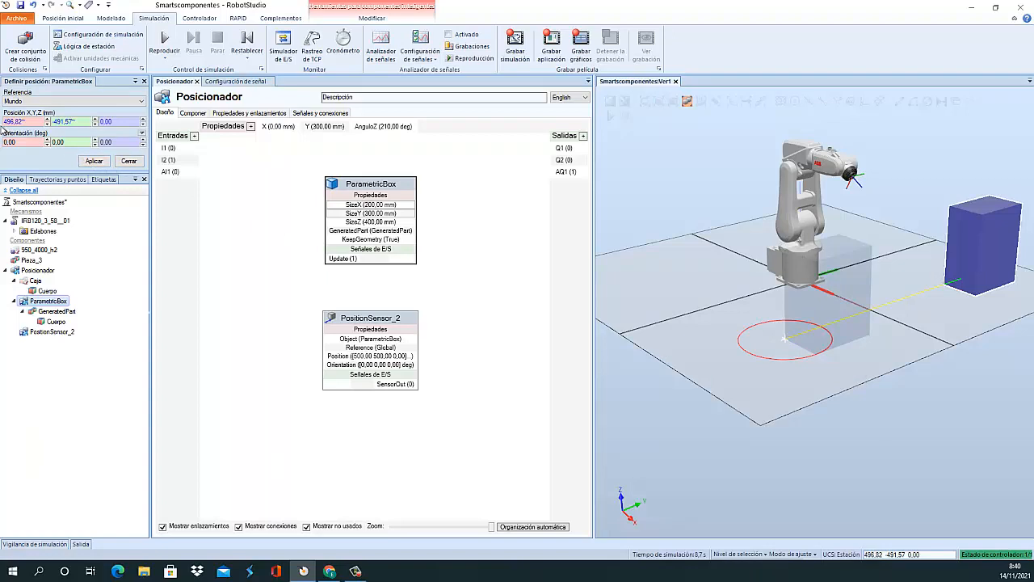
{"action": "left_click", "coordinate": [95, 162]}
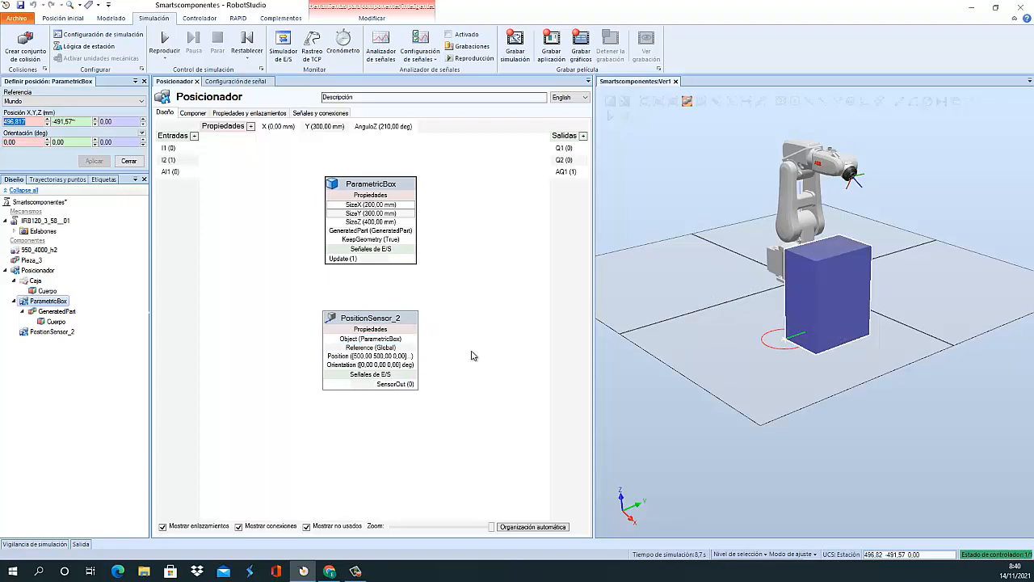
{"action": "key", "text": "Escape"}
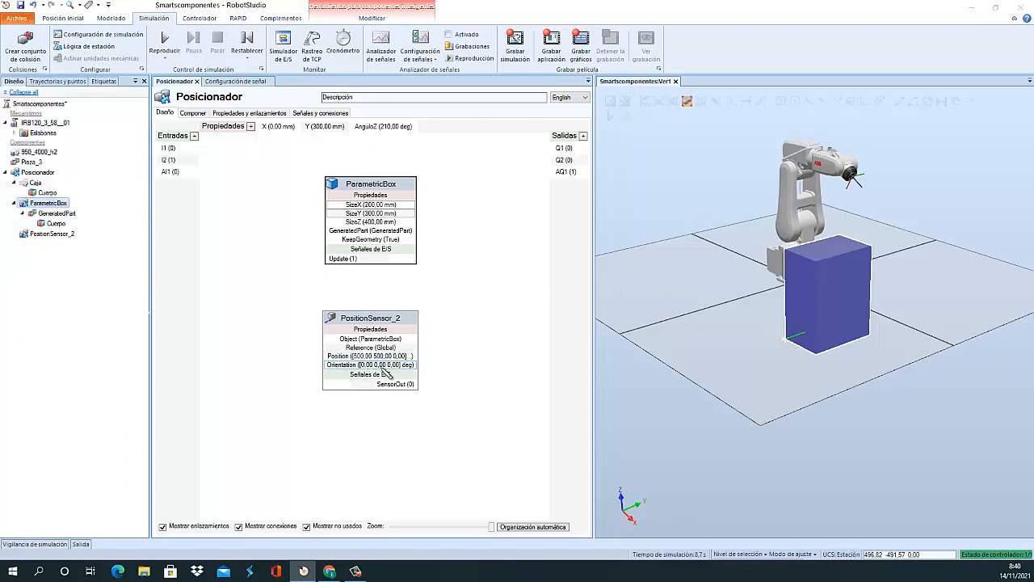
With the PositionSensor_2 properties open, run the simulation to update the monitored position of ParametricBox, and stop it.
{"action": "left_click", "coordinate": [386, 325]}
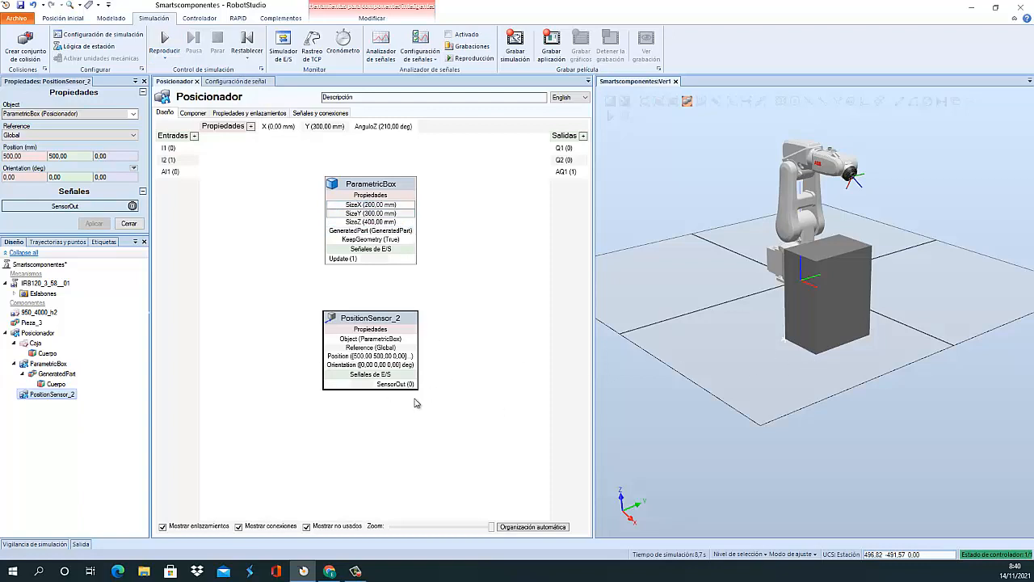
{"action": "left_click", "coordinate": [168, 45]}
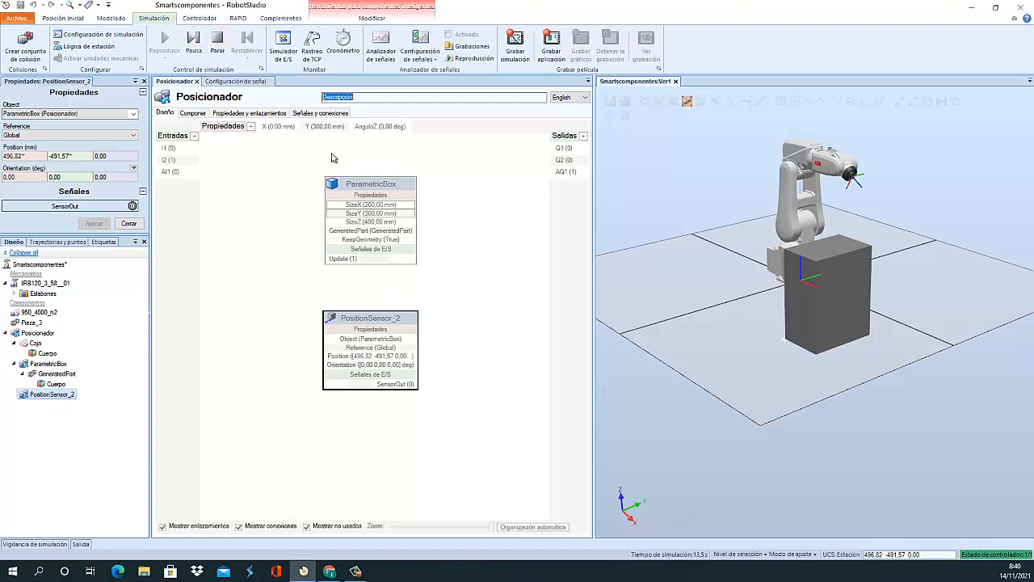
{"action": "left_click", "coordinate": [217, 40]}
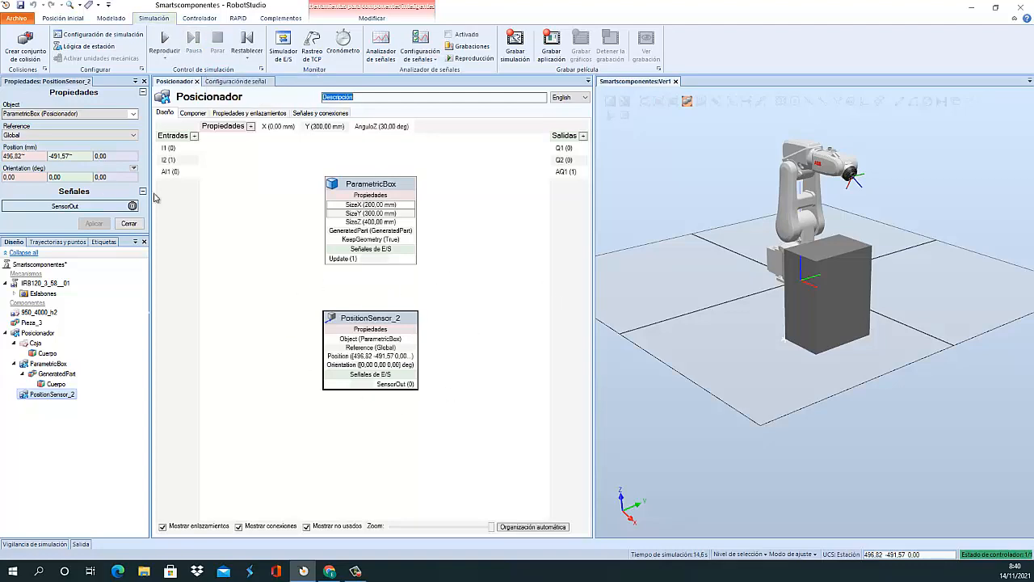